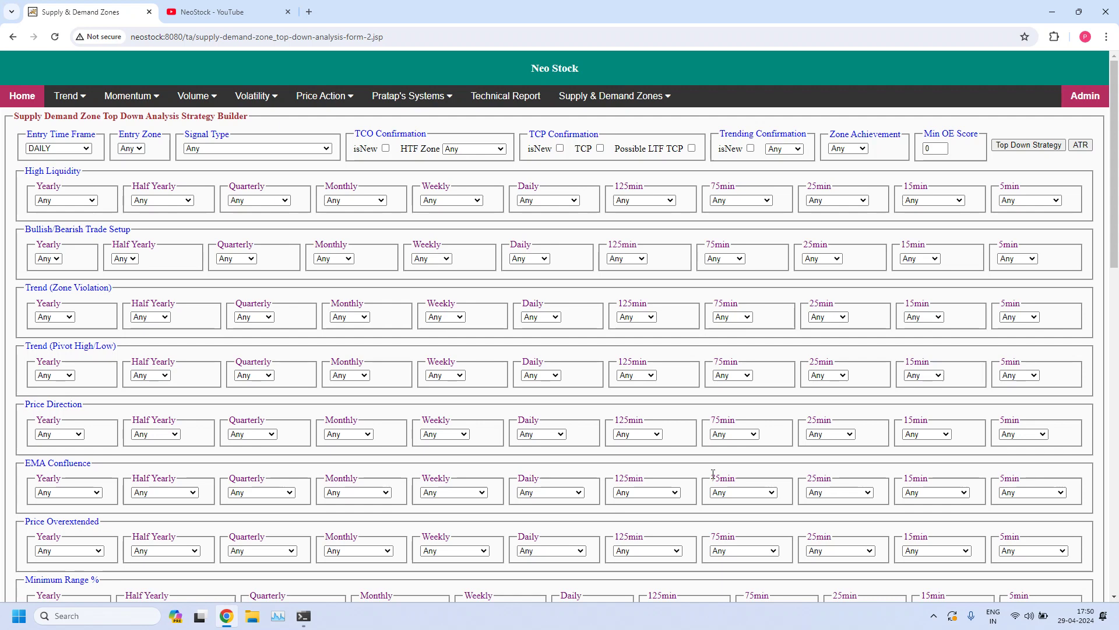
On NeoStock's YouTube channel, open the Supply Demand Zone Price Action Course playlist
{"action": "left_click", "coordinate": [232, 17]}
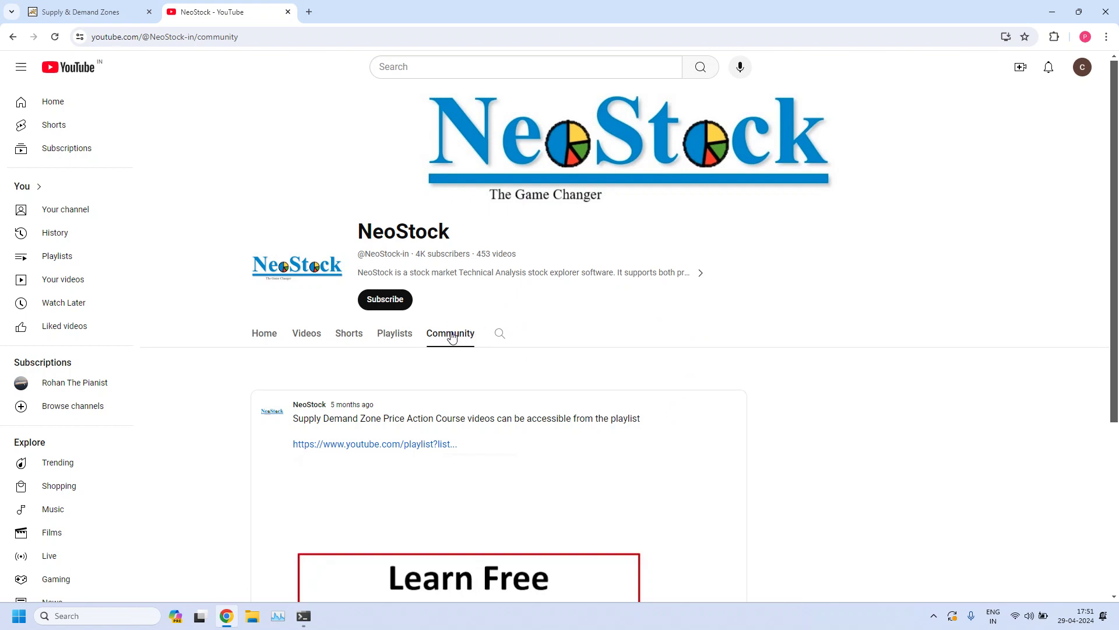
{"action": "scroll", "coordinate": [481, 278], "scroll_direction": "down", "scroll_amount": 3}
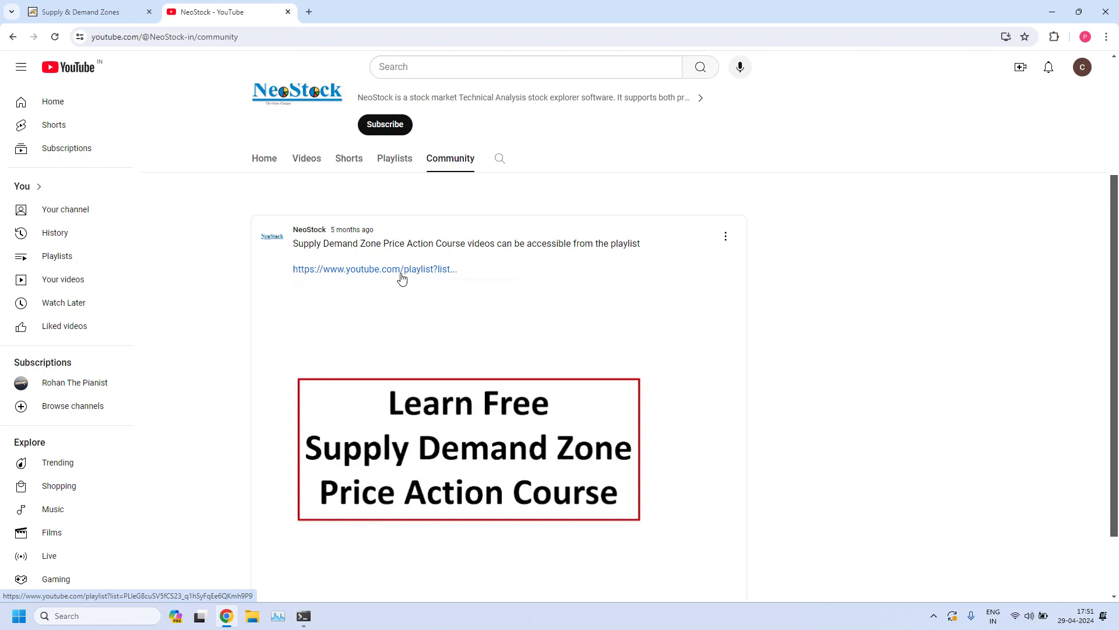
{"action": "left_click", "coordinate": [402, 279]}
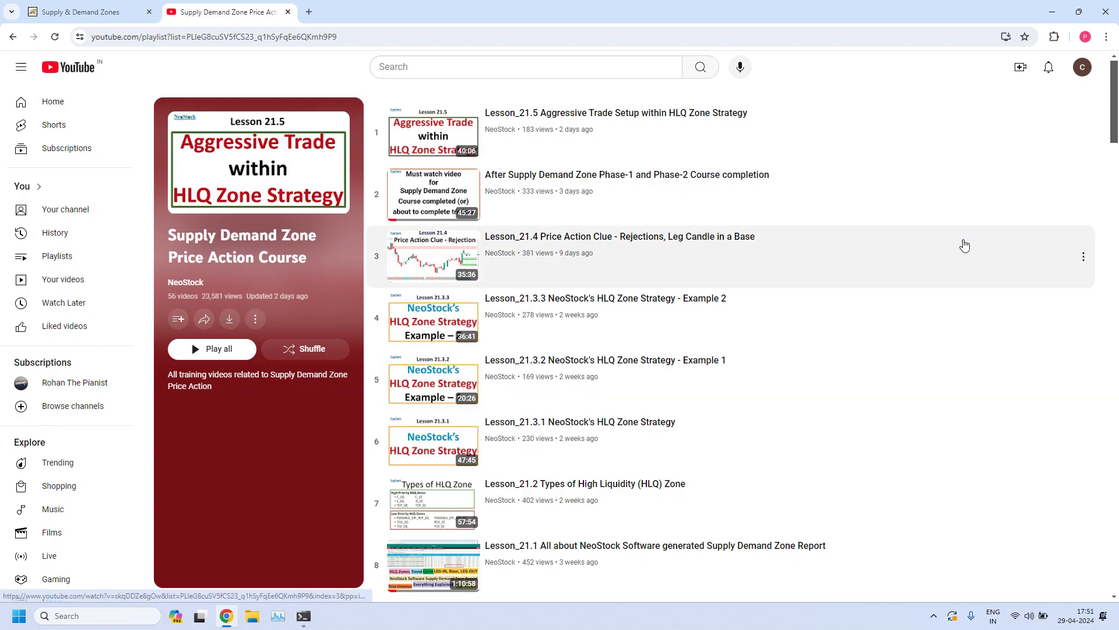
Scroll through the course playlist, then close the YouTube playlist tab
{"action": "left_click_drag", "start_coordinate": [1113, 126], "coordinate": [1115, 583]}
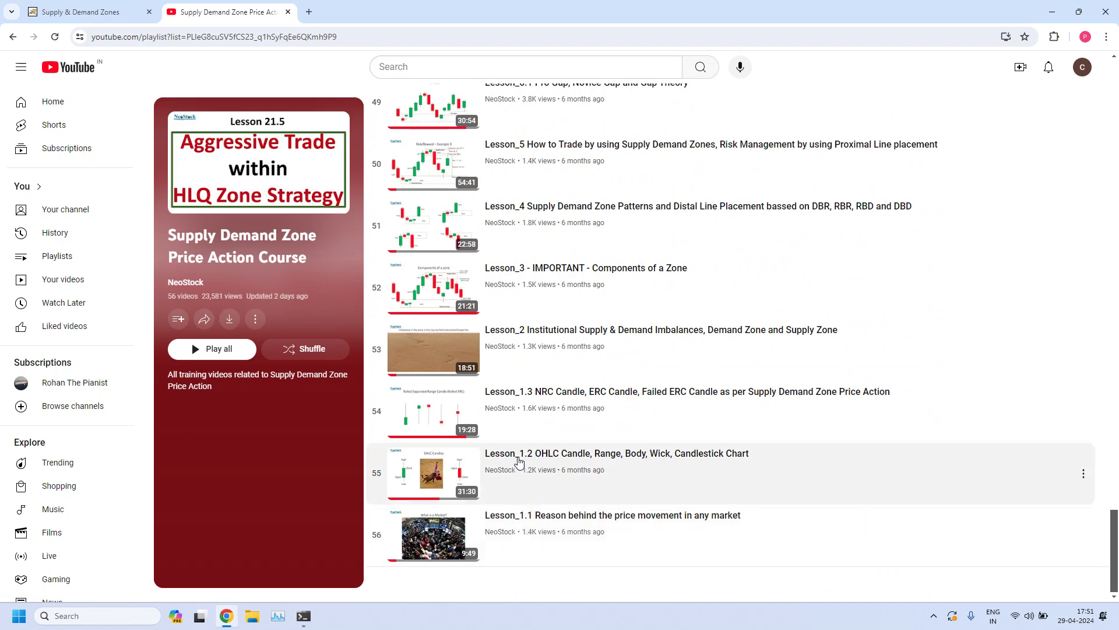
{"action": "scroll", "coordinate": [519, 418], "scroll_direction": "up", "scroll_amount": 6}
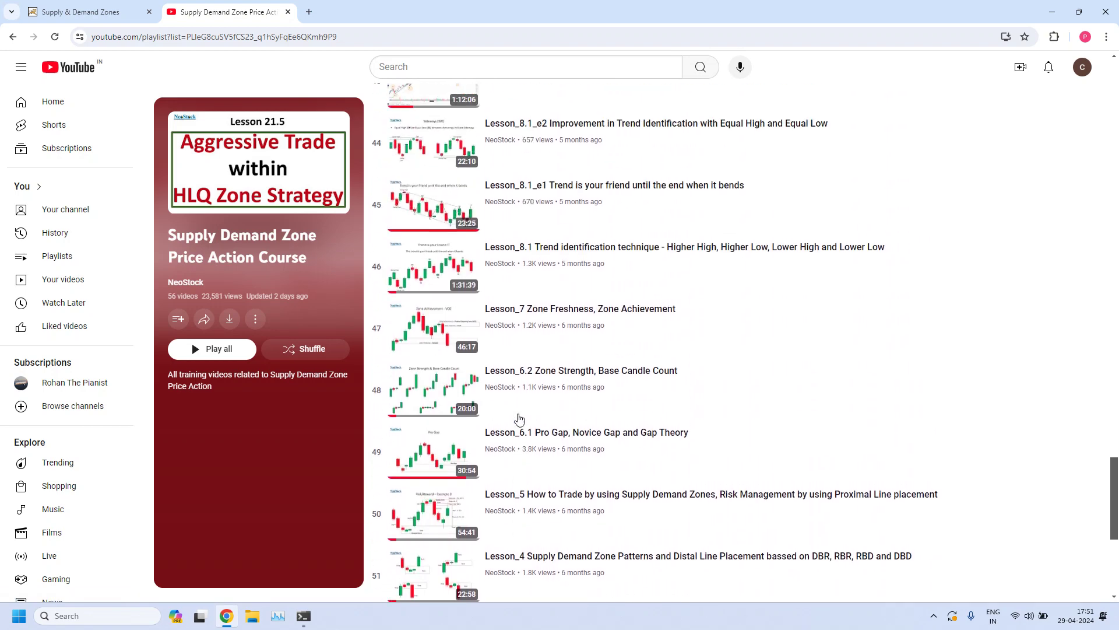
{"action": "scroll", "coordinate": [519, 419], "scroll_direction": "up", "scroll_amount": 20}
{"action": "scroll", "coordinate": [520, 413], "scroll_direction": "up", "scroll_amount": 20}
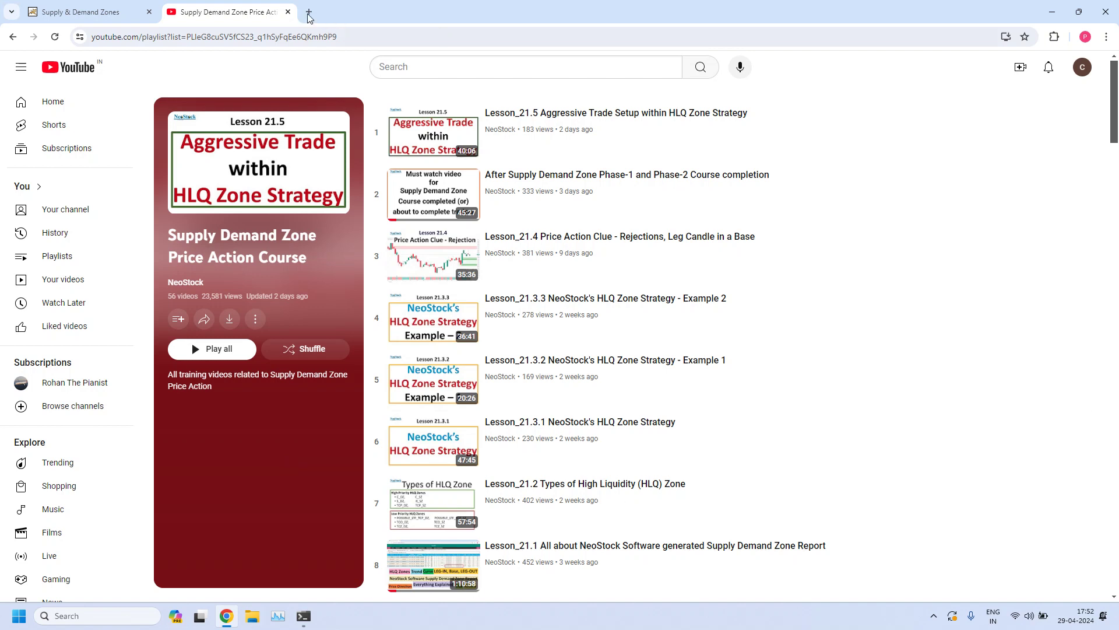
{"action": "left_click", "coordinate": [288, 12]}
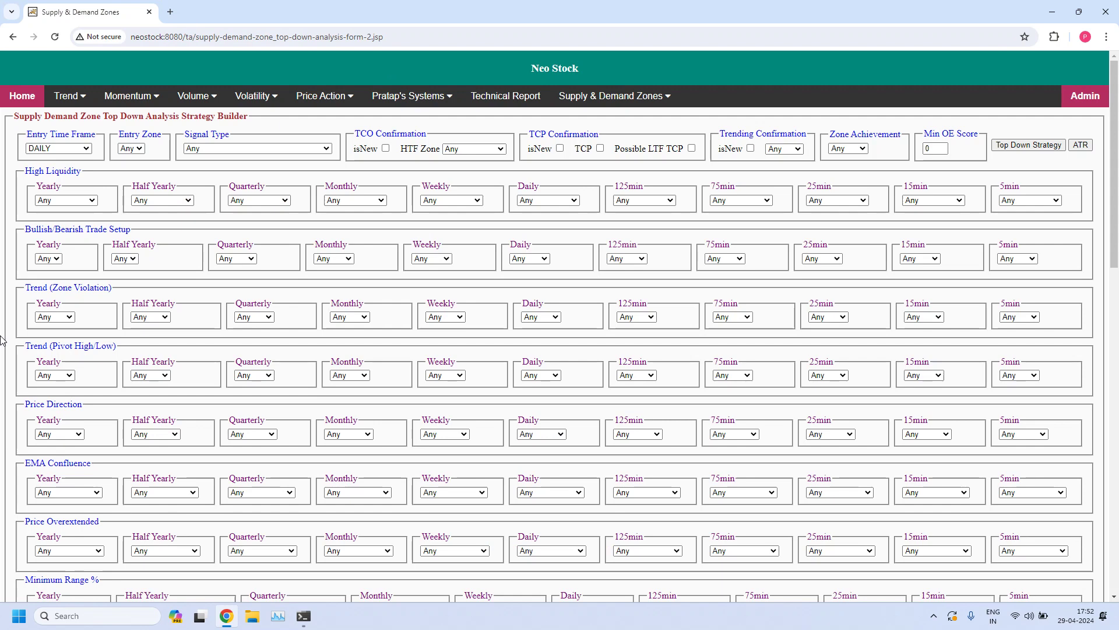
Keep Entry Time Frame DAILY, choose Entry Zone DZ and set the Daily trade setup to Bullish
{"action": "left_click", "coordinate": [87, 148]}
{"action": "left_click", "coordinate": [88, 149]}
{"action": "left_click", "coordinate": [138, 149]}
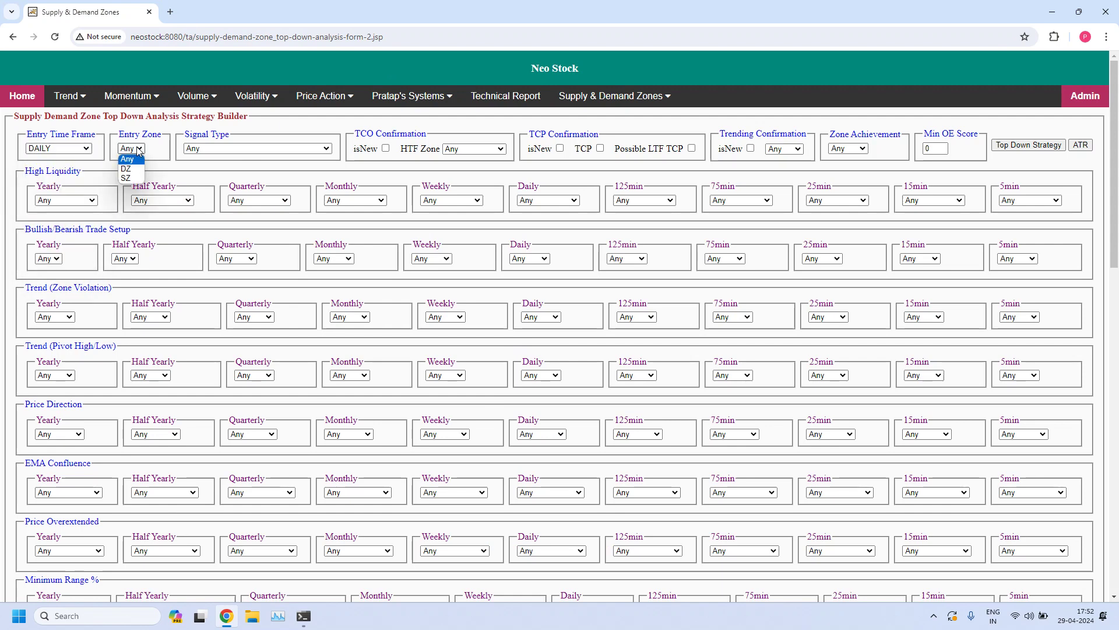
{"action": "left_click", "coordinate": [136, 169]}
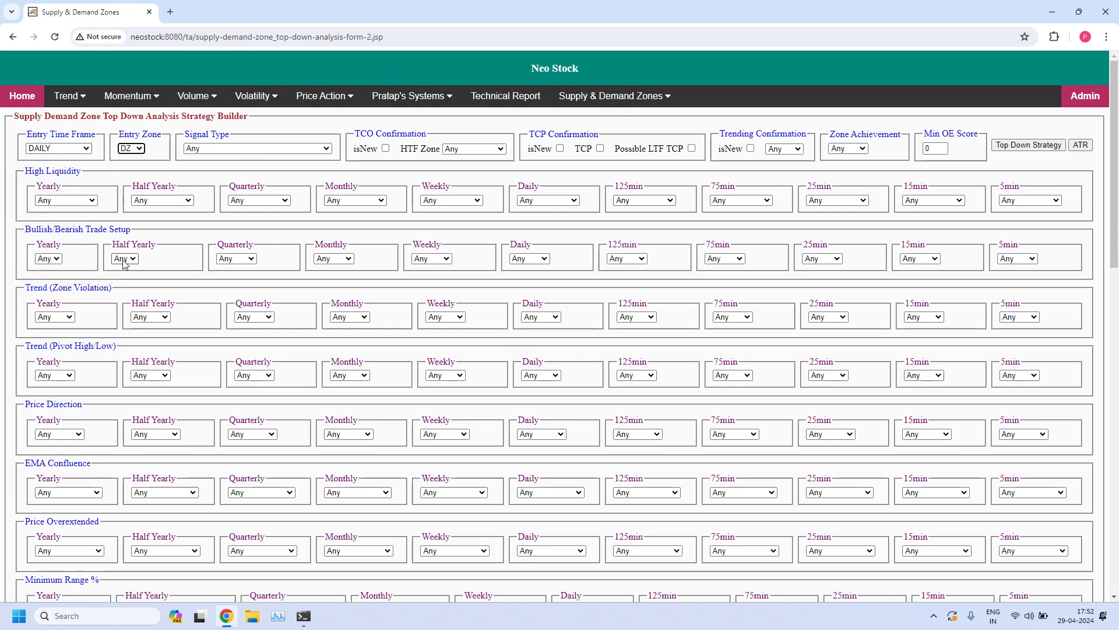
{"action": "left_click_drag", "start_coordinate": [24, 230], "coordinate": [144, 237]}
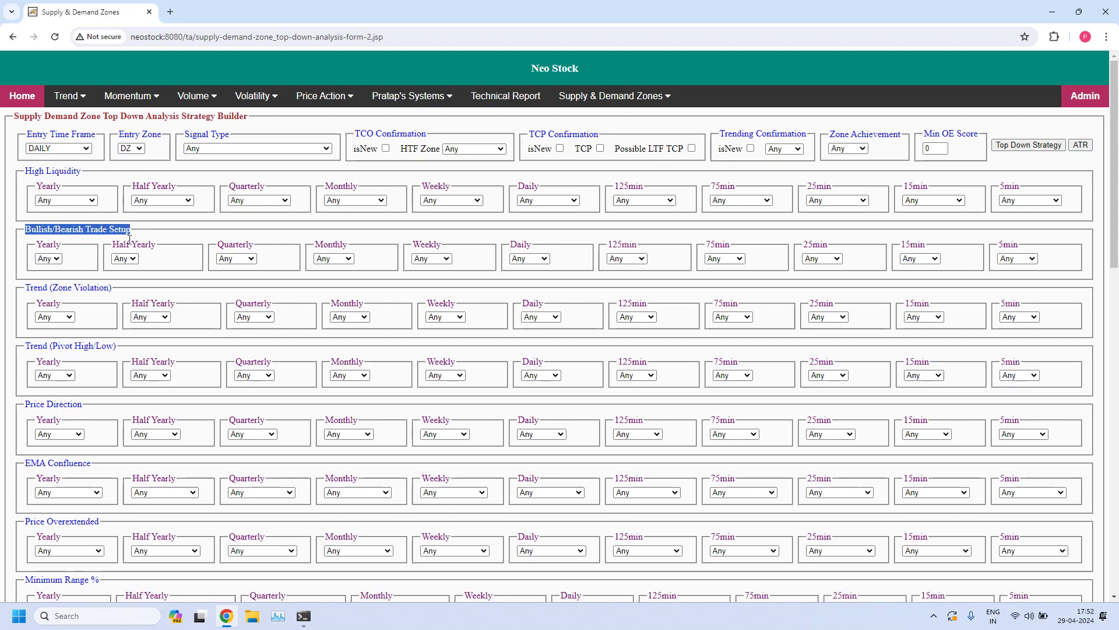
{"action": "double_click", "coordinate": [512, 245]}
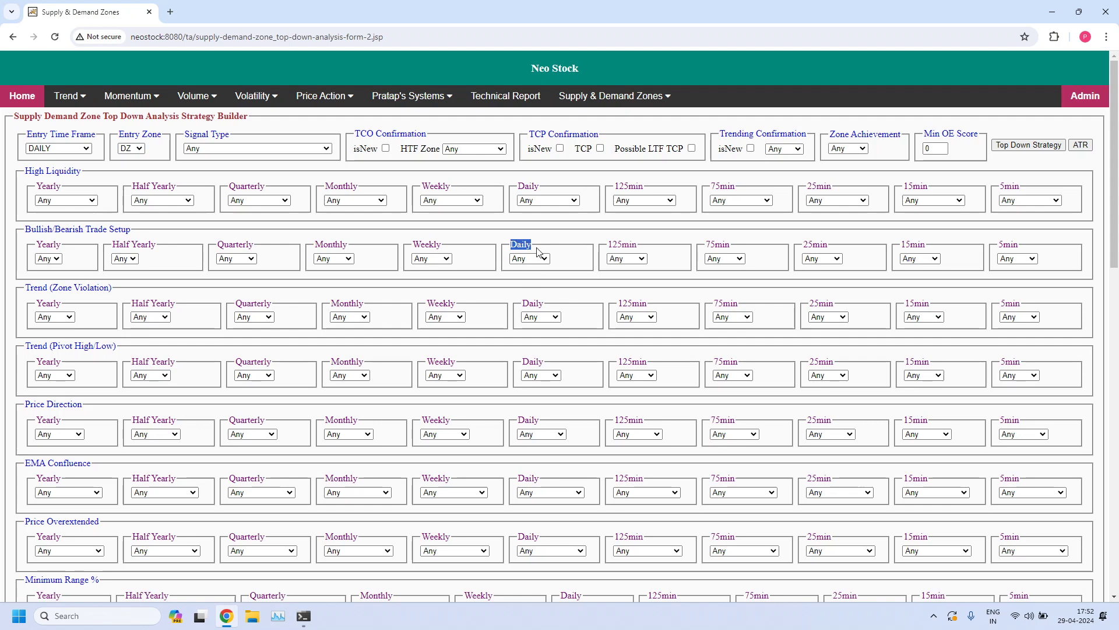
{"action": "left_click", "coordinate": [545, 259]}
{"action": "left_click", "coordinate": [545, 259]}
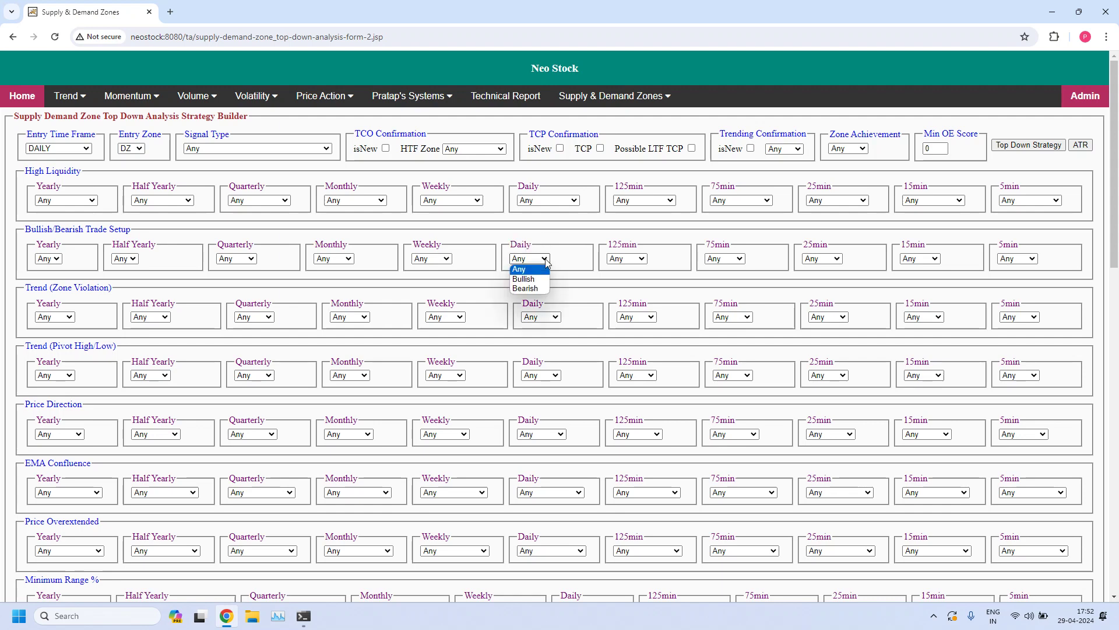
{"action": "left_click", "coordinate": [531, 279]}
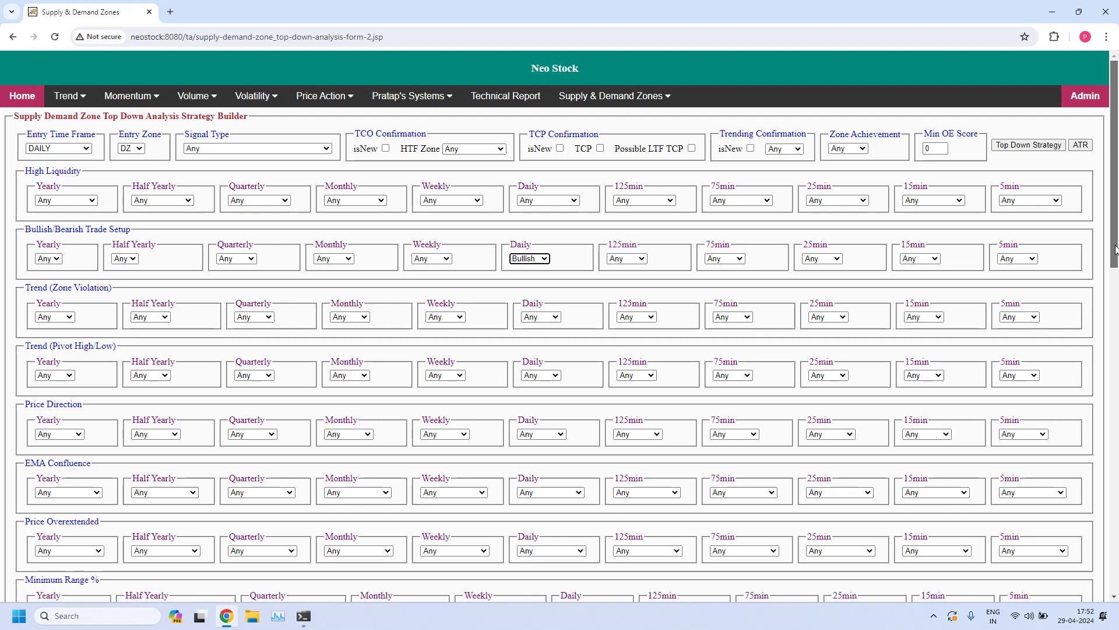
Set the Daily Pierced Count minimum and maximum both to 0
{"action": "left_click_drag", "start_coordinate": [1115, 249], "coordinate": [1109, 396]}
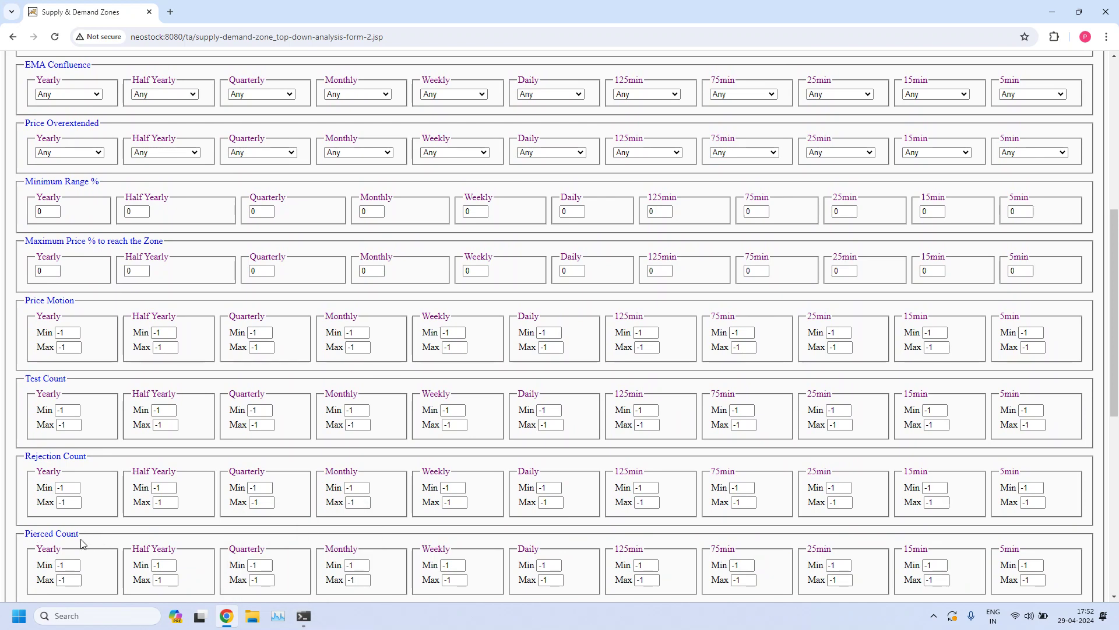
{"action": "mouse_move", "coordinate": [518, 552]}
{"action": "left_mouse_down"}
{"action": "mouse_move", "coordinate": [552, 559]}
{"action": "mouse_move", "coordinate": [511, 570]}
{"action": "left_mouse_up"}
{"action": "left_click", "coordinate": [554, 565]}
{"action": "type", "text": "0"}
{"action": "left_click", "coordinate": [563, 579]}
{"action": "left_click_drag", "start_coordinate": [563, 579], "coordinate": [514, 584]}
{"action": "type", "text": "0"}
{"action": "left_click_drag", "start_coordinate": [1116, 401], "coordinate": [1115, 244]}
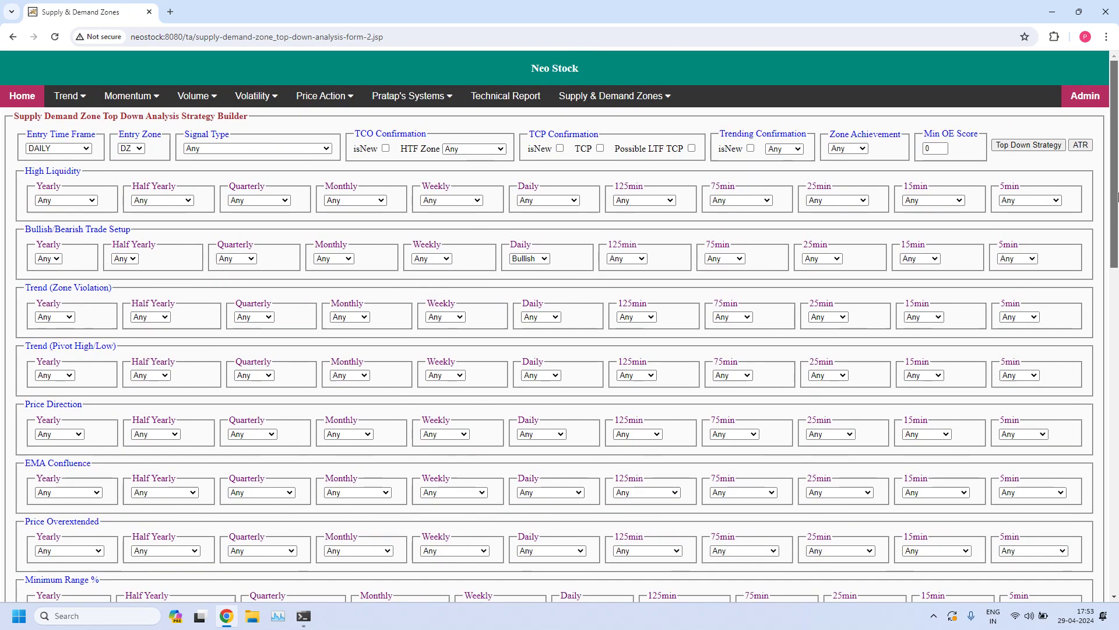
Keep Zone Achievement at Any, enter Min OE Score 12, and run Top Down Strategy
{"action": "left_click_drag", "start_coordinate": [830, 134], "coordinate": [903, 139]}
{"action": "left_click", "coordinate": [889, 143]}
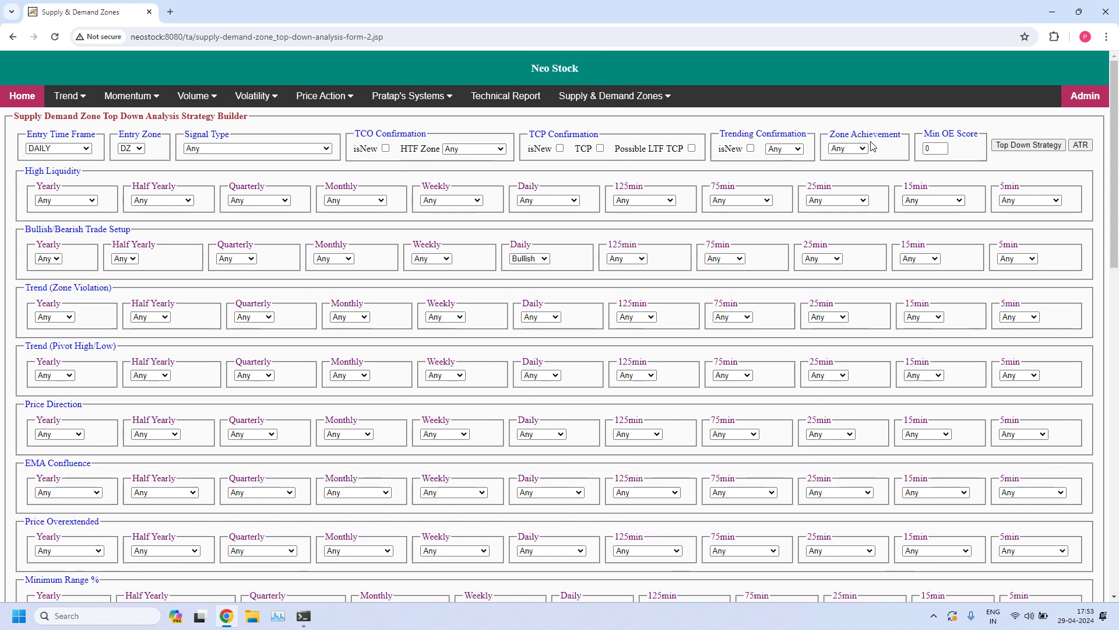
{"action": "left_click", "coordinate": [862, 153]}
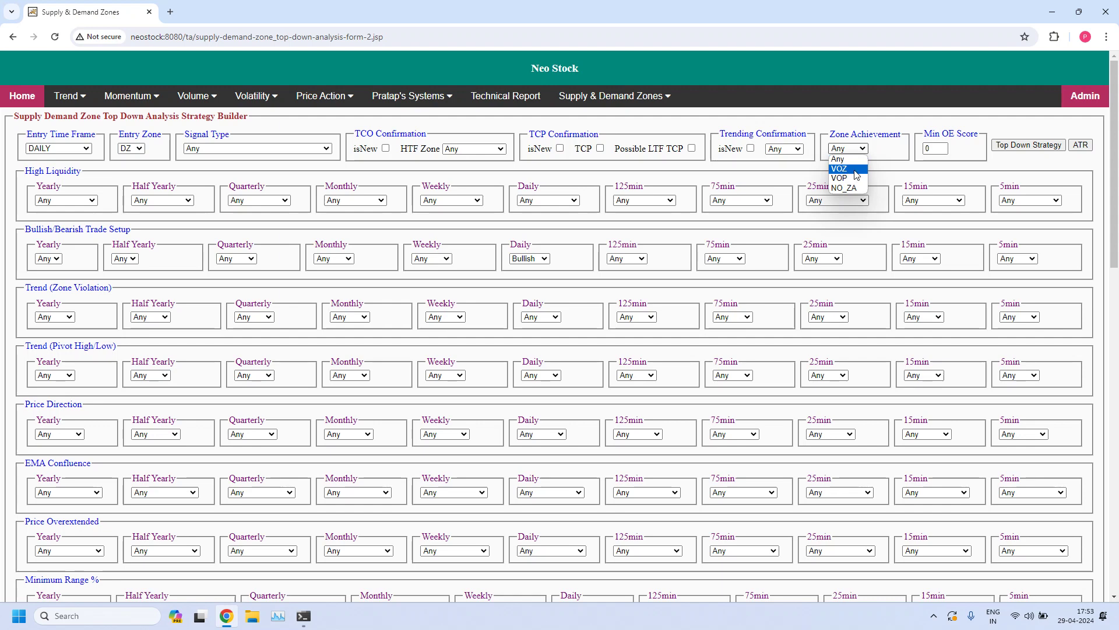
{"action": "left_click", "coordinate": [840, 160]}
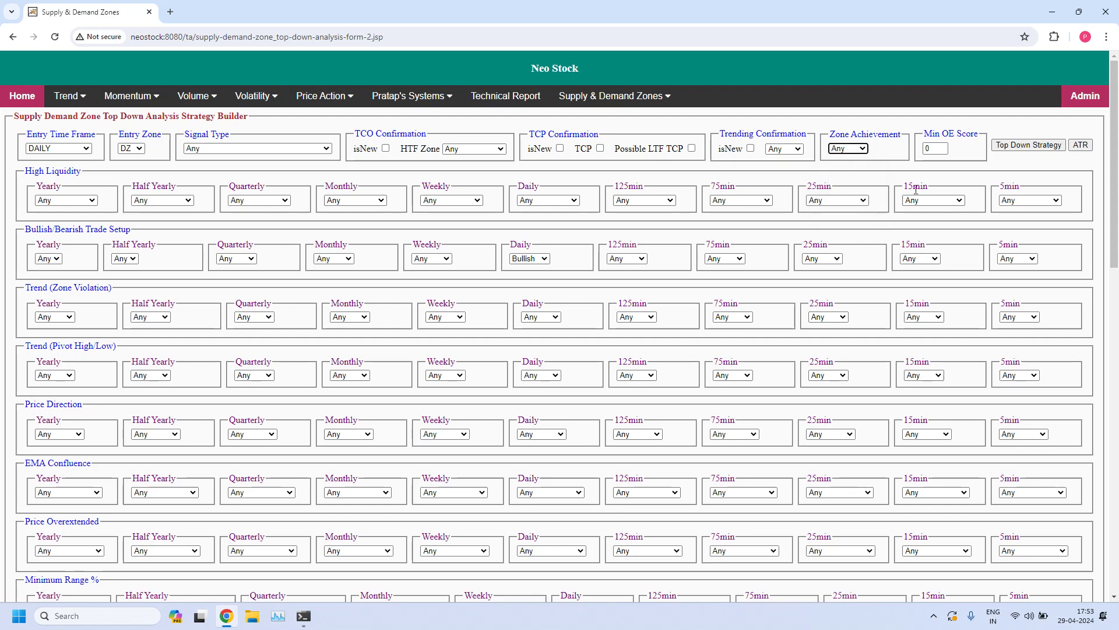
{"action": "left_click_drag", "start_coordinate": [924, 136], "coordinate": [966, 140]}
{"action": "key", "text": "Tab"}
{"action": "type", "text": "12"}
{"action": "left_click", "coordinate": [962, 153]}
{"action": "left_click", "coordinate": [1022, 146]}
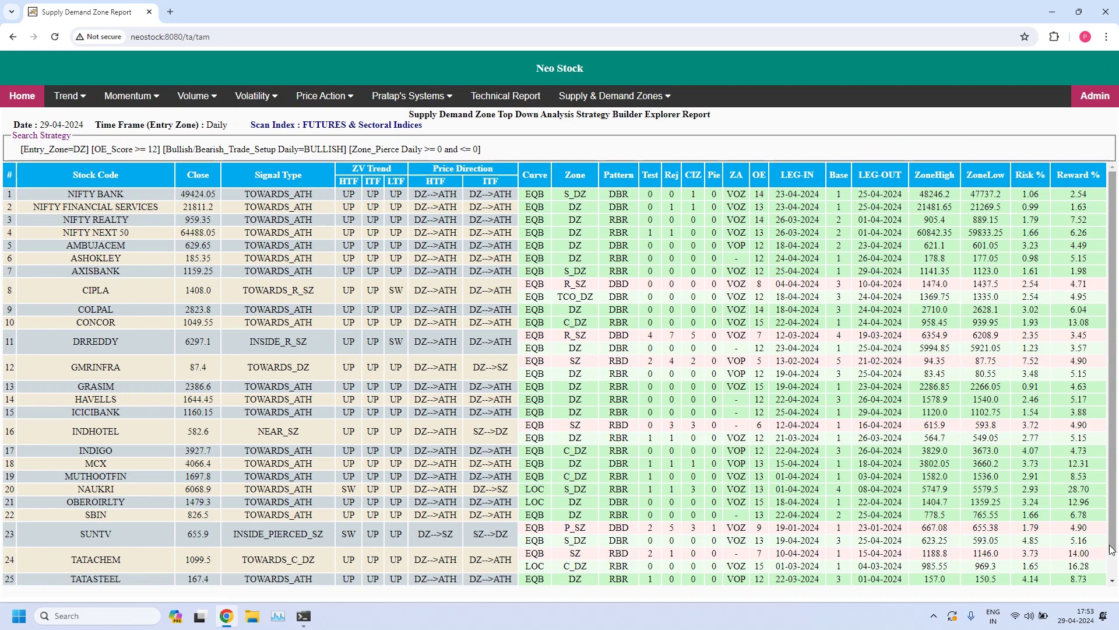
{"action": "scroll", "coordinate": [1115, 557], "scroll_direction": "down", "scroll_amount": 1}
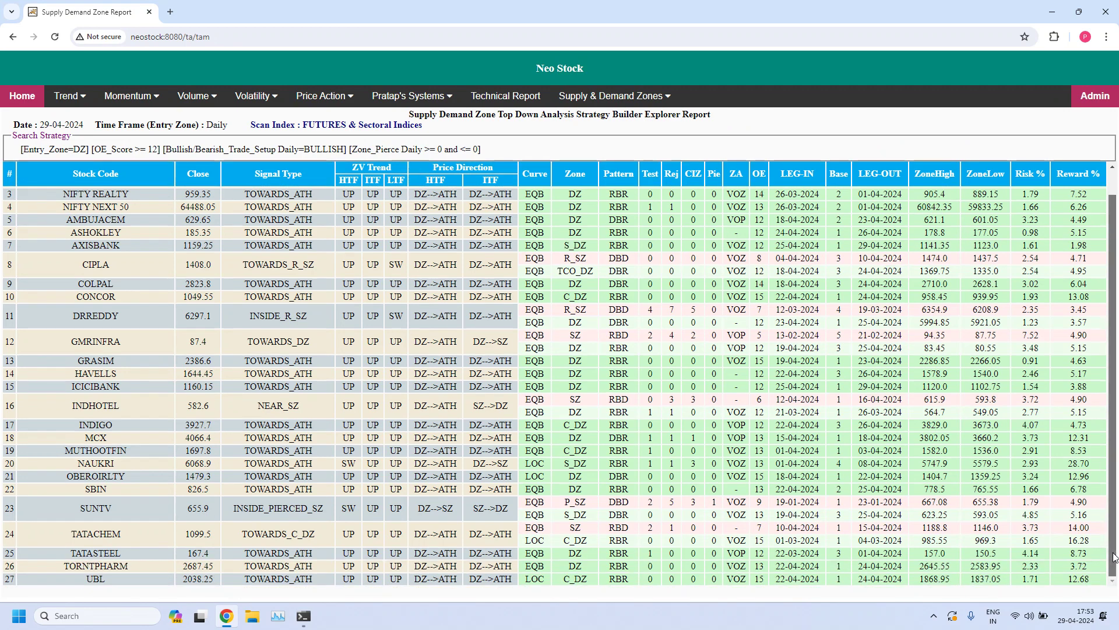
{"action": "scroll", "coordinate": [1115, 556], "scroll_direction": "up", "scroll_amount": 1}
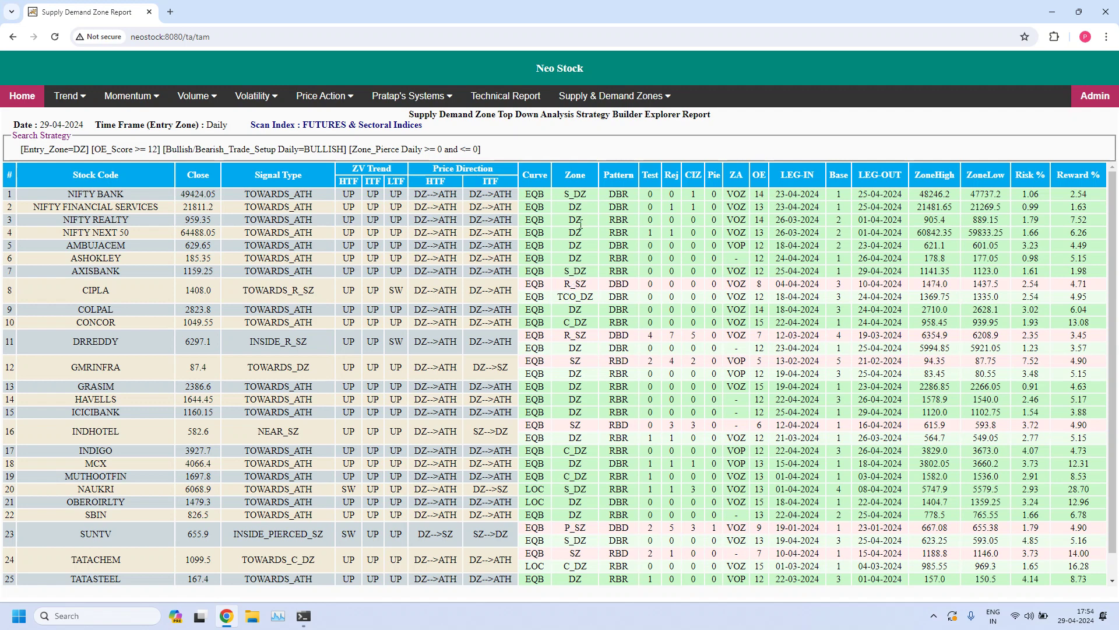
{"action": "left_click_drag", "start_coordinate": [563, 296], "coordinate": [592, 284]}
{"action": "left_click", "coordinate": [570, 296]}
{"action": "left_click", "coordinate": [589, 286]}
{"action": "left_click_drag", "start_coordinate": [785, 176], "coordinate": [881, 173]}
{"action": "left_click", "coordinate": [881, 174]}
{"action": "left_click", "coordinate": [1114, 569]}
{"action": "left_click", "coordinate": [1114, 569]}
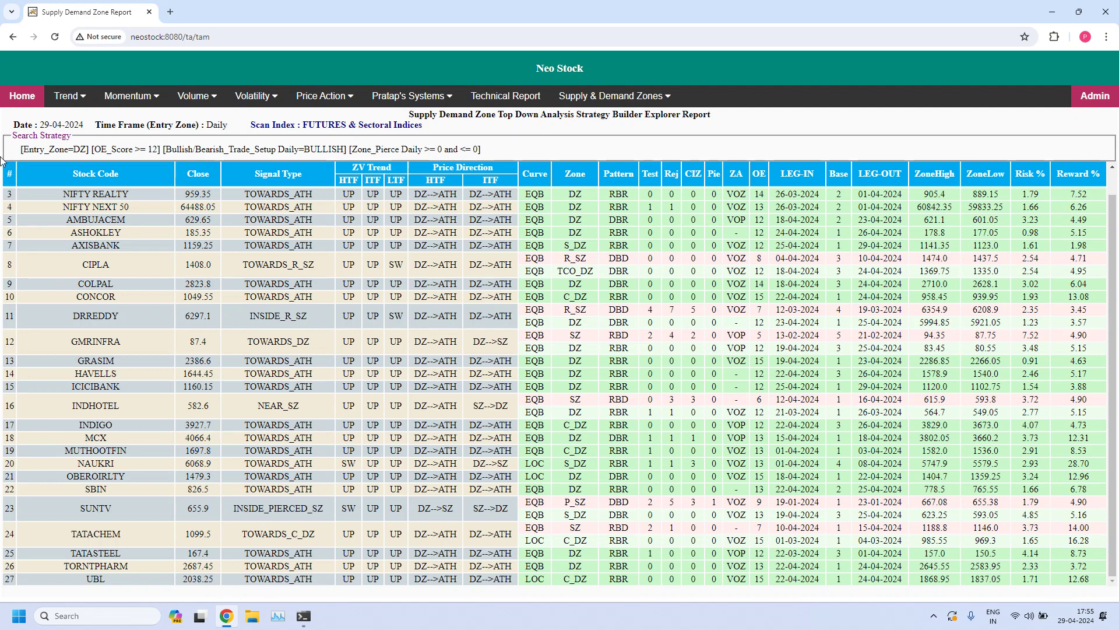
Return to the strategy builder and change Entry Zone to SZ, keeping DAILY
{"action": "left_click", "coordinate": [13, 36]}
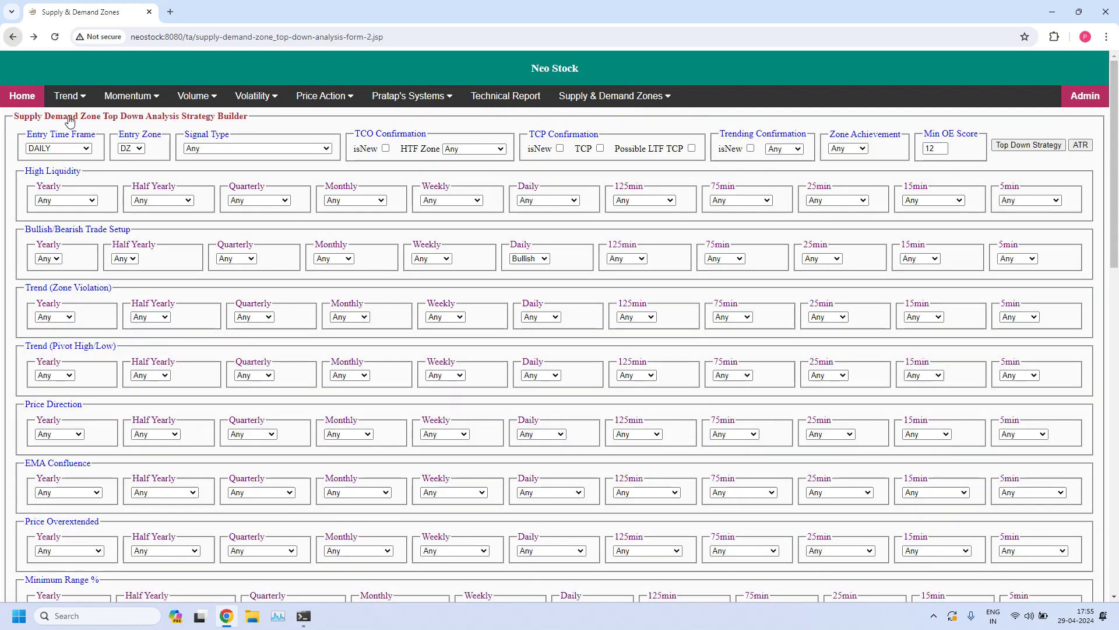
{"action": "left_click", "coordinate": [86, 149]}
{"action": "left_click", "coordinate": [136, 153]}
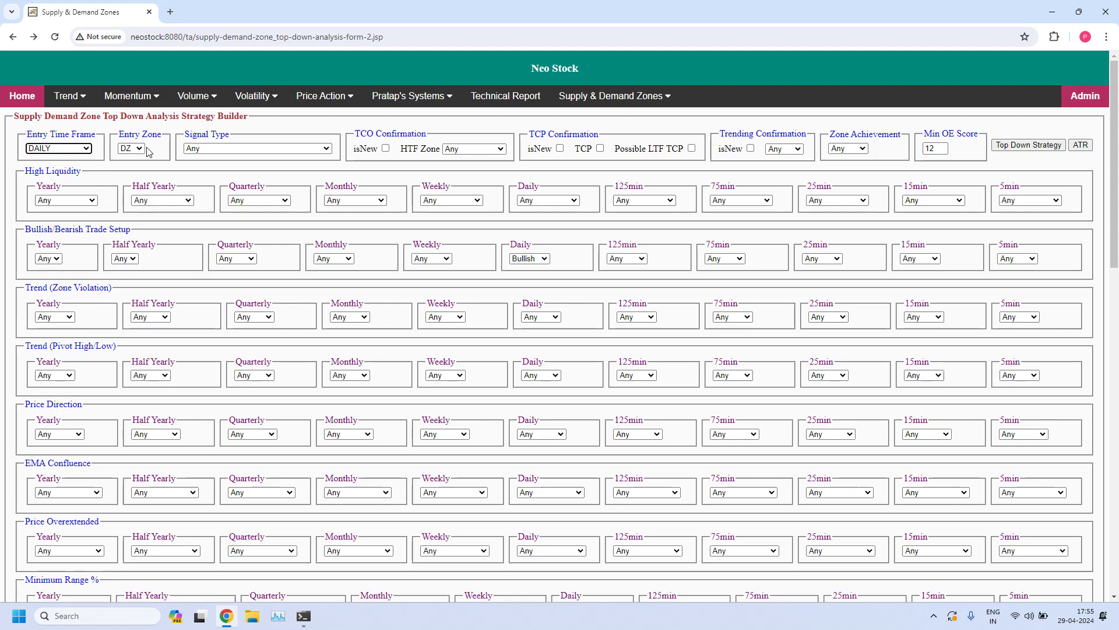
{"action": "left_click", "coordinate": [133, 149]}
{"action": "left_click", "coordinate": [130, 178]}
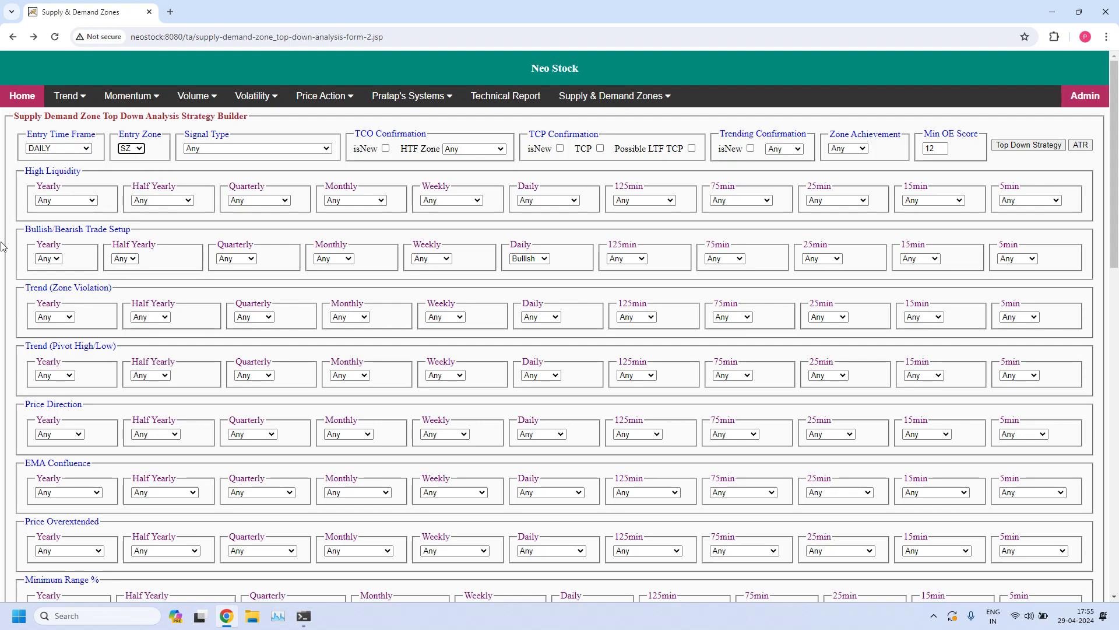
Set the Daily Bullish/Bearish Trade Setup to Bearish and run the Top Down Strategy scan
{"action": "left_click_drag", "start_coordinate": [26, 229], "coordinate": [140, 231]}
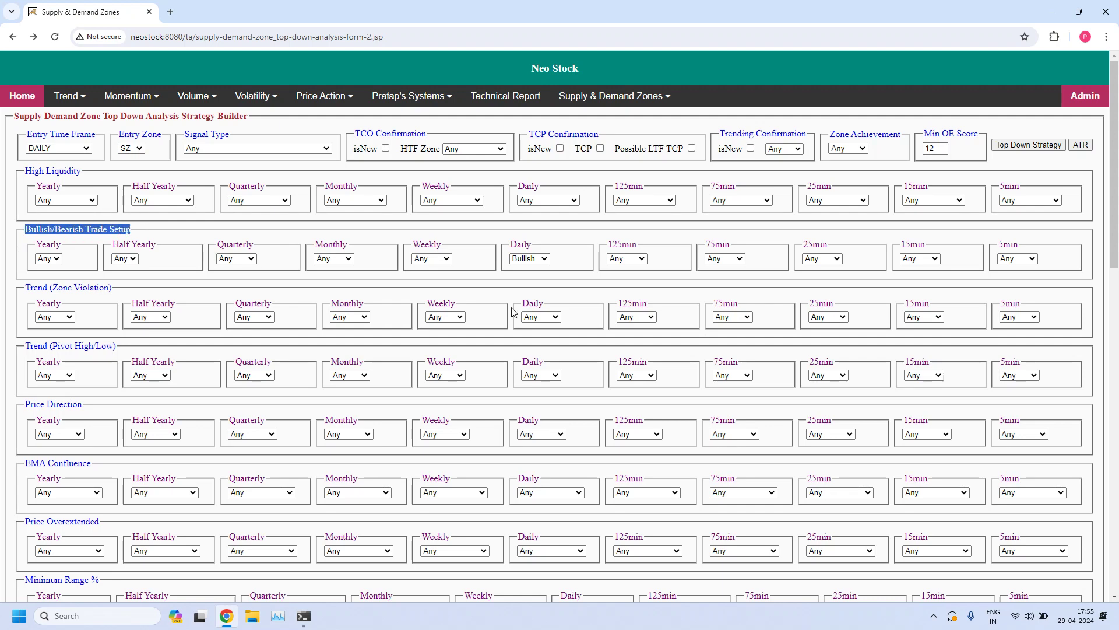
{"action": "left_click_drag", "start_coordinate": [510, 245], "coordinate": [559, 245]}
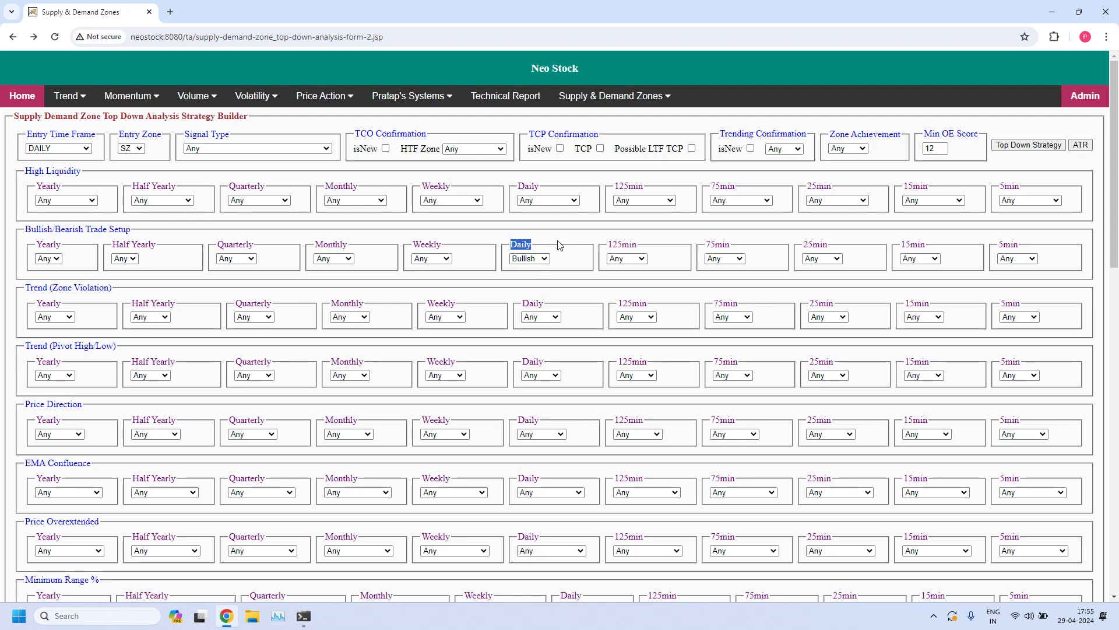
{"action": "left_click", "coordinate": [531, 259]}
{"action": "left_click", "coordinate": [532, 294]}
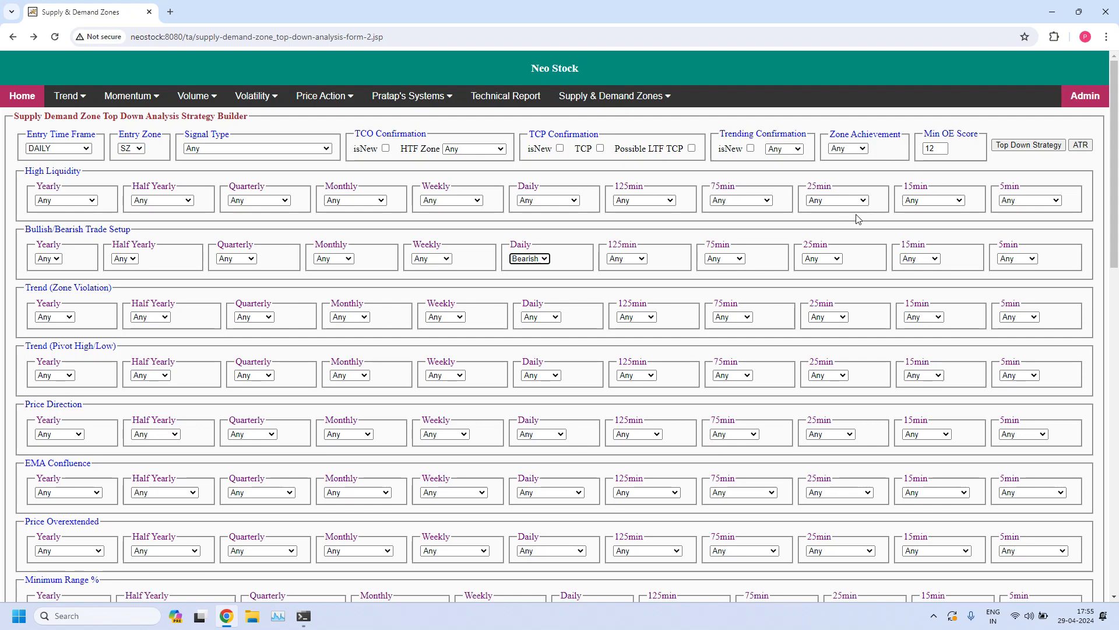
{"action": "left_click", "coordinate": [1030, 146]}
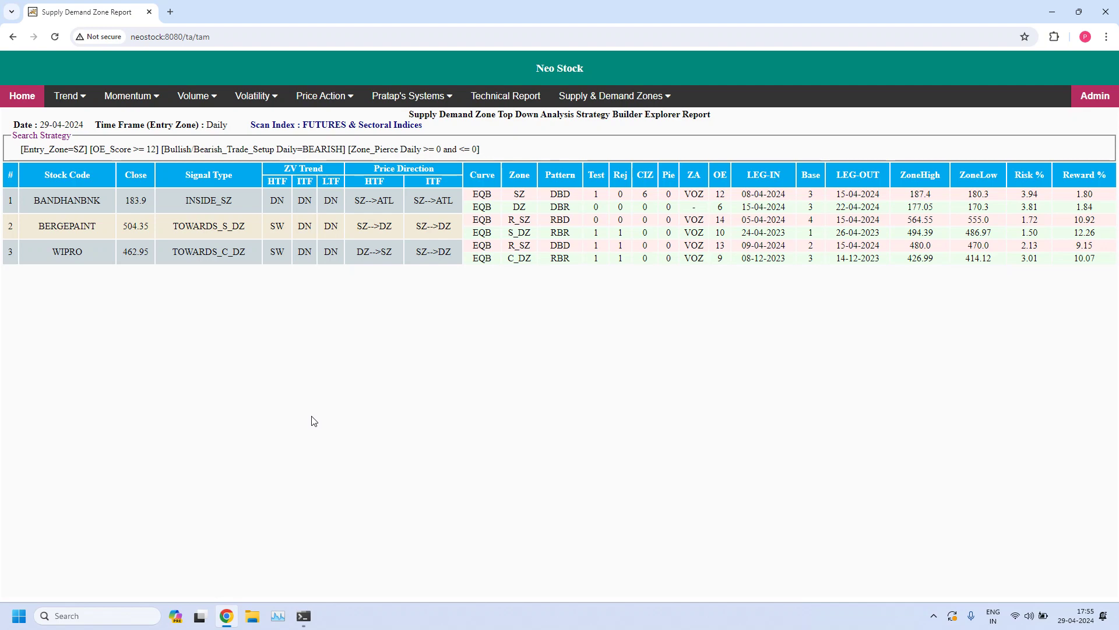
Open a fresh Top Down Analysis Strategy Builder from the Supply & Demand Zones menu
{"action": "mouse_move", "coordinate": [572, 92]}
{"action": "left_click", "coordinate": [550, 121]}
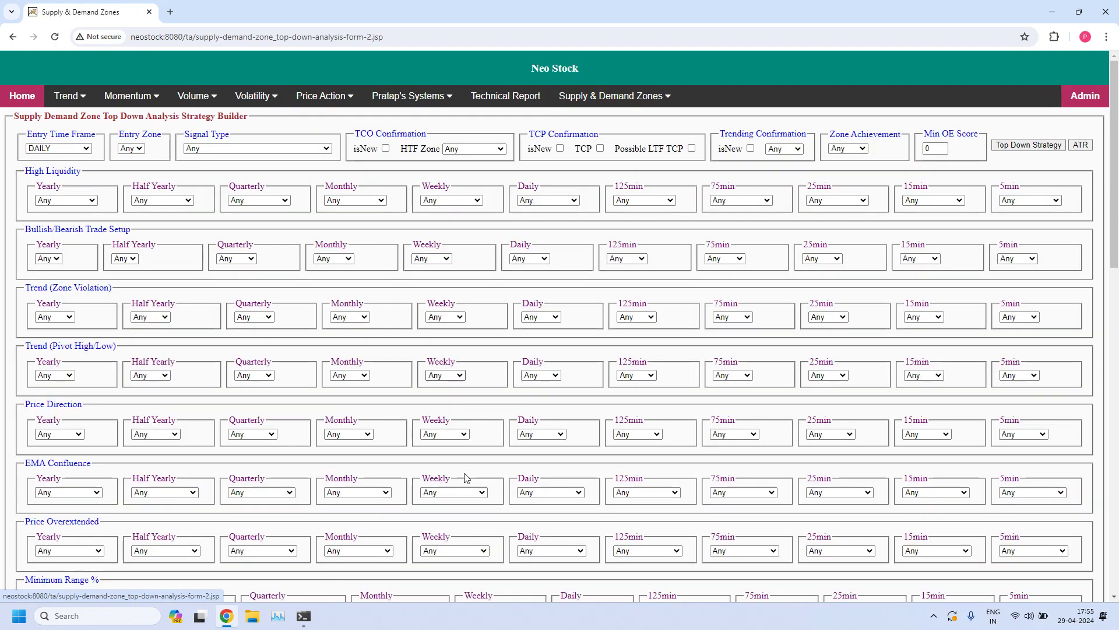
Set Entry Time Frame to 75min and Entry Zone to DZ
{"action": "left_click", "coordinate": [88, 149]}
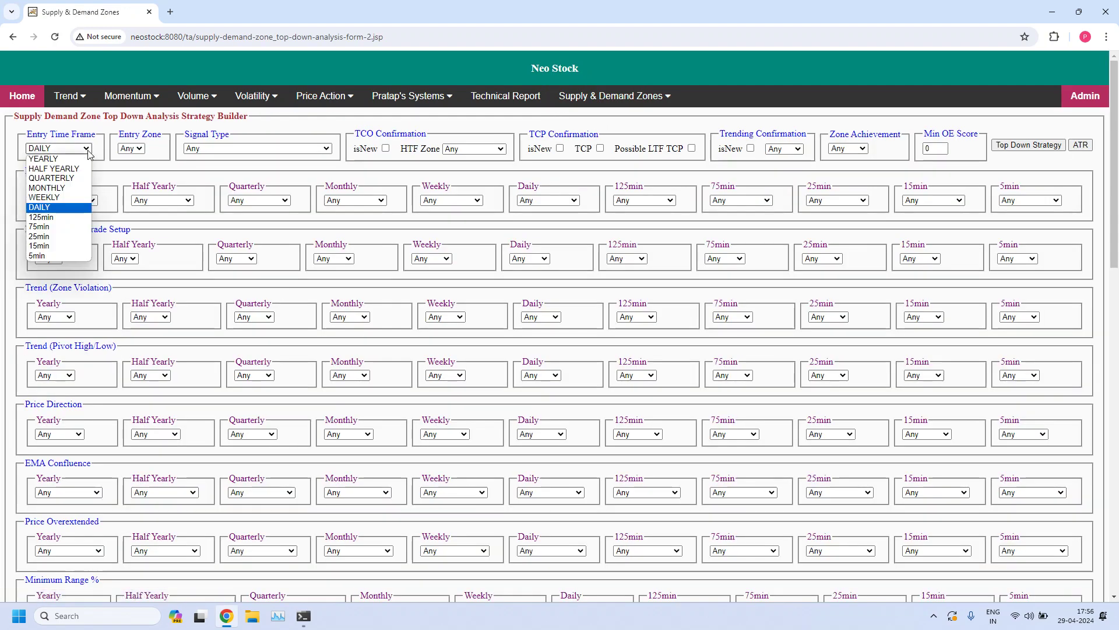
{"action": "left_click", "coordinate": [53, 227]}
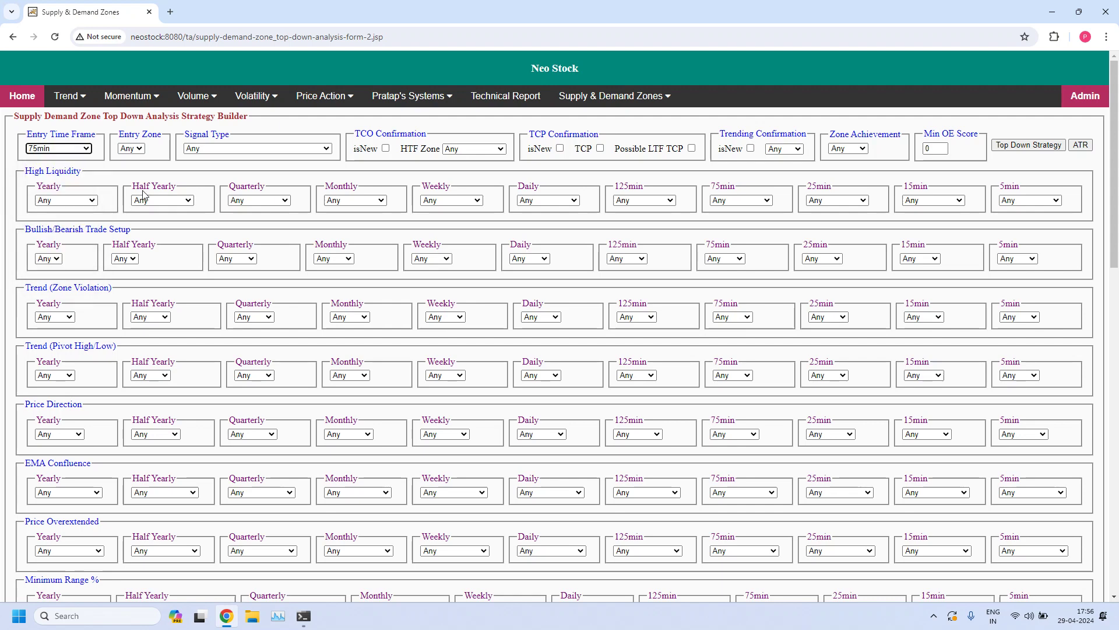
{"action": "left_click", "coordinate": [131, 149]}
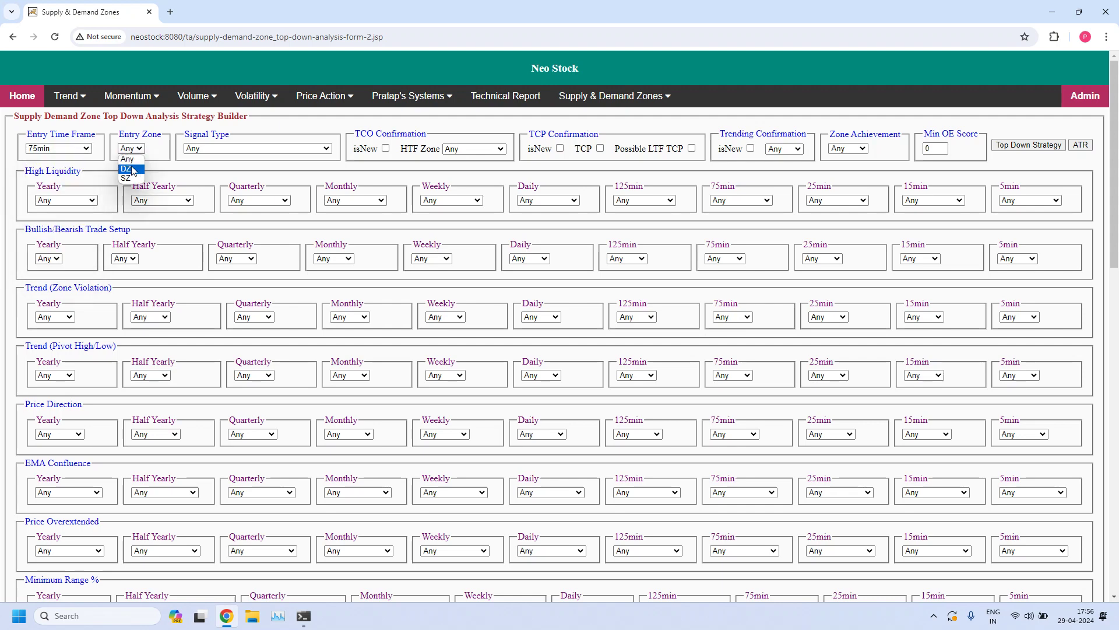
{"action": "left_click", "coordinate": [133, 169]}
Set the 75min Bullish/Bearish Trade Setup to Bullish
{"action": "left_click_drag", "start_coordinate": [28, 232], "coordinate": [144, 232]}
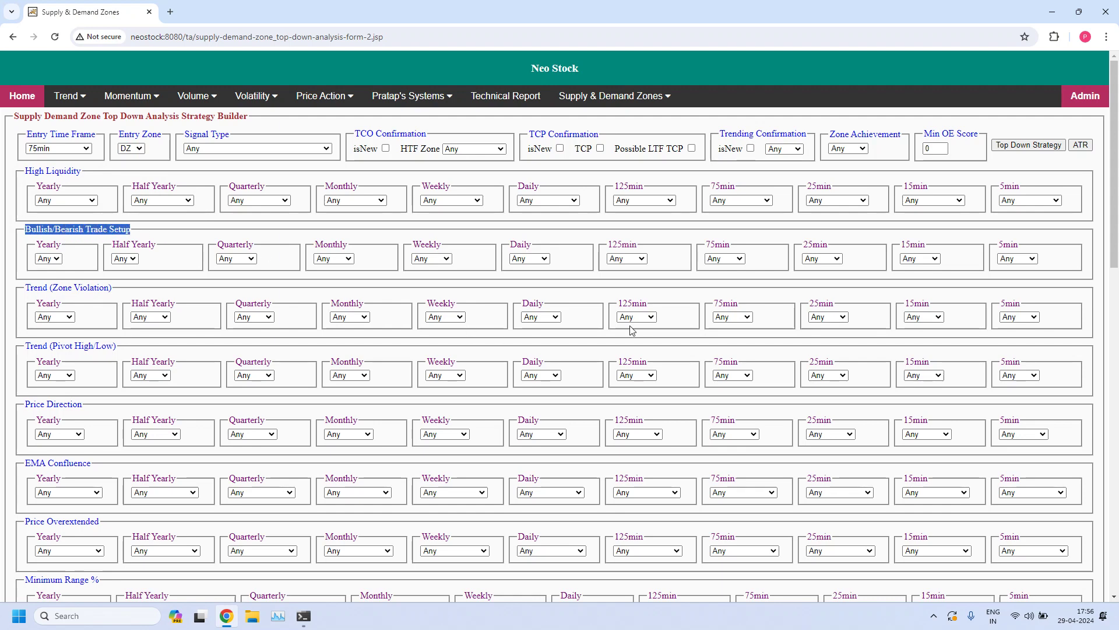
{"action": "left_click", "coordinate": [708, 247]}
{"action": "left_click_drag", "start_coordinate": [708, 248], "coordinate": [741, 249]}
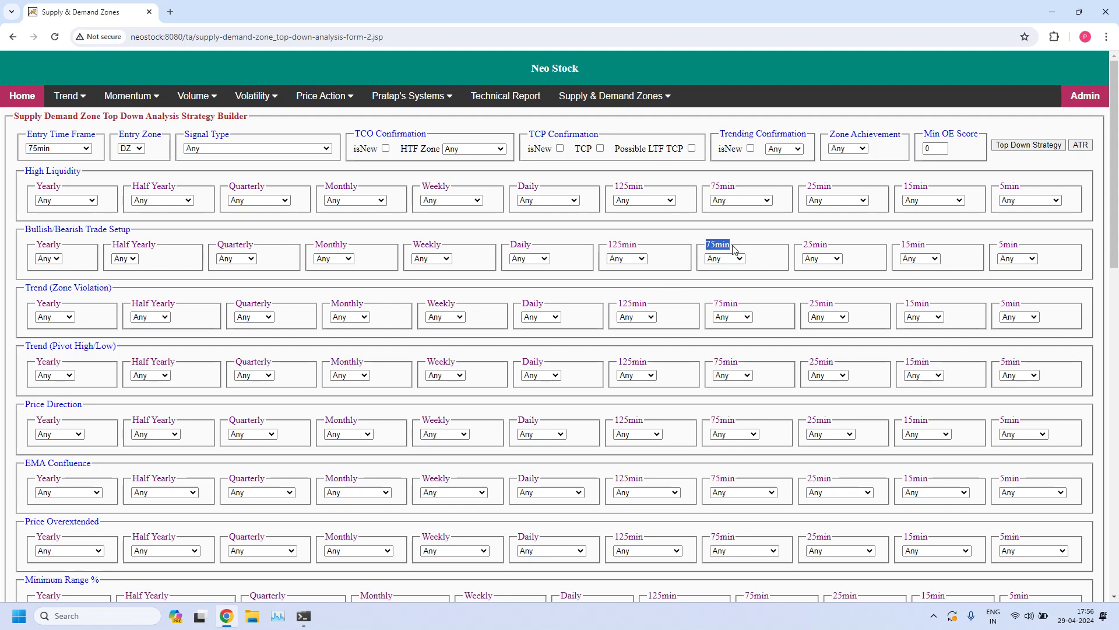
{"action": "left_click", "coordinate": [740, 257]}
{"action": "left_click", "coordinate": [740, 258]}
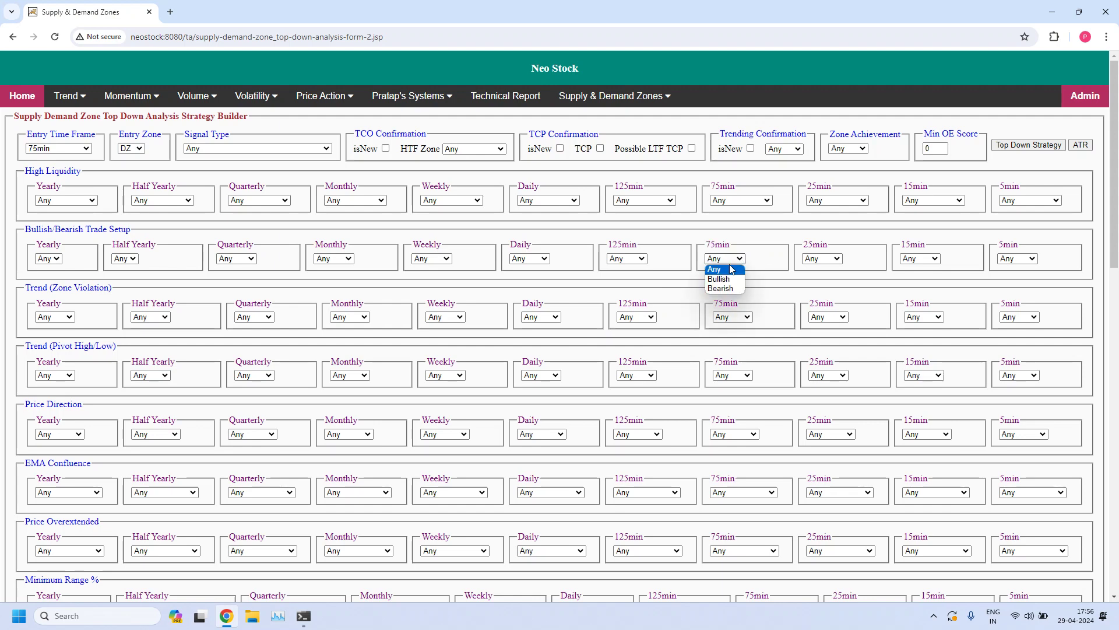
{"action": "left_click", "coordinate": [727, 280]}
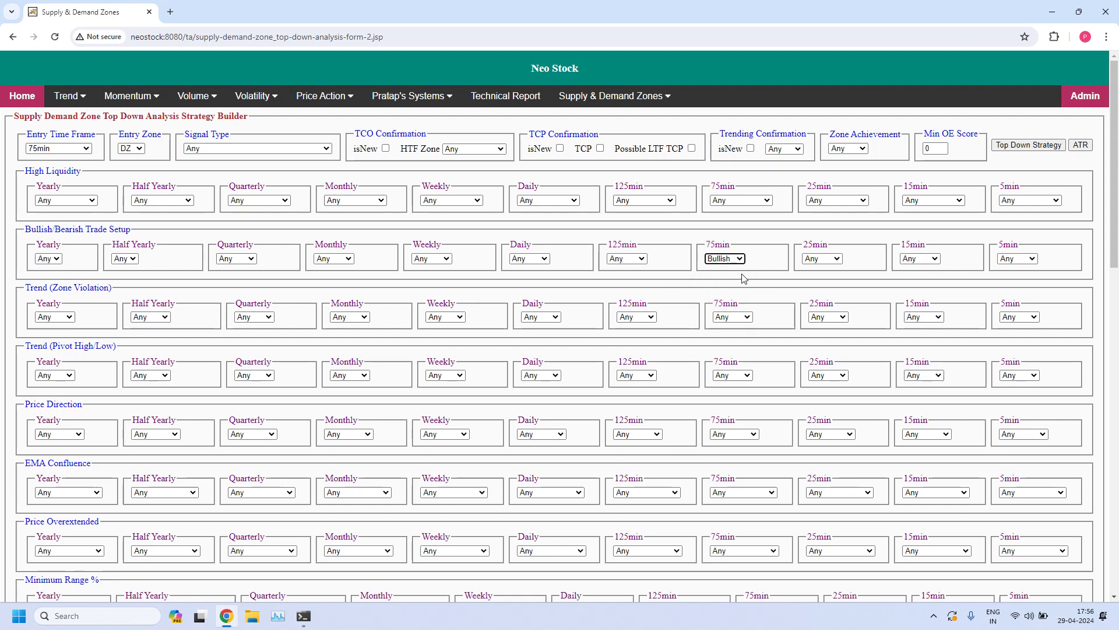
{"action": "left_click_drag", "start_coordinate": [1116, 238], "coordinate": [1117, 394]}
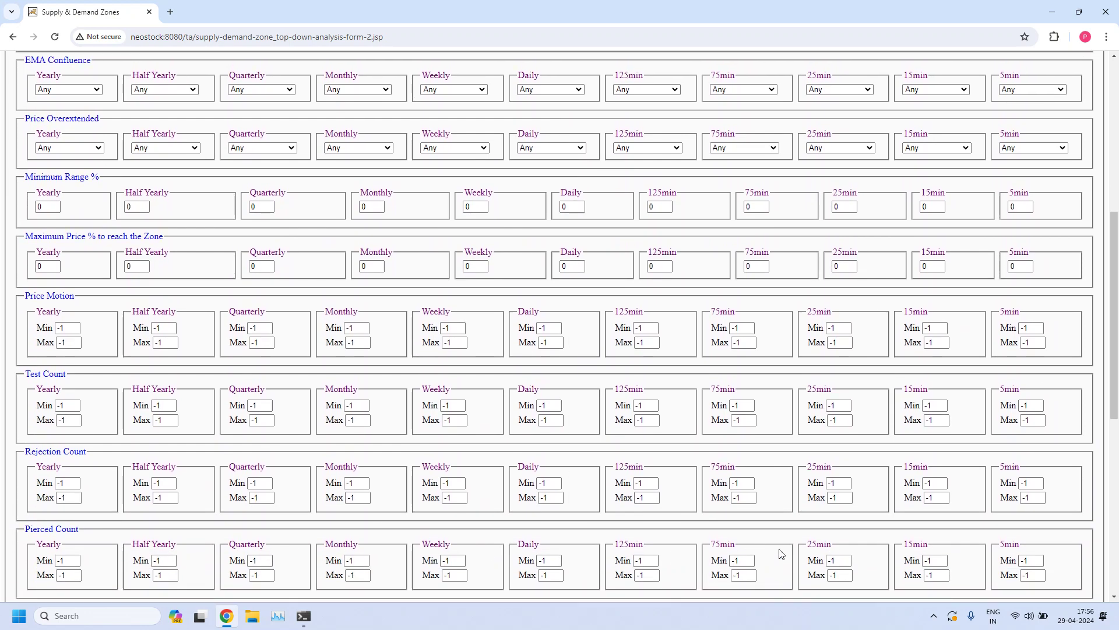
Set the 75min Pierced Count minimum and maximum both to 0
{"action": "left_click_drag", "start_coordinate": [716, 546], "coordinate": [753, 547]}
{"action": "left_click", "coordinate": [757, 537]}
{"action": "double_click", "coordinate": [737, 561]}
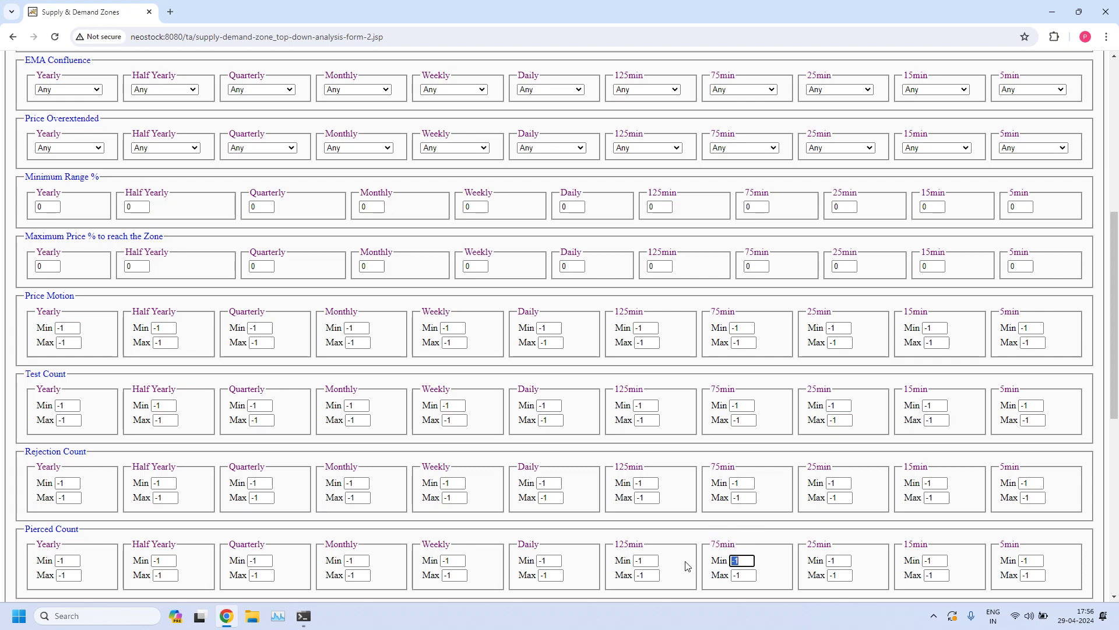
{"action": "type", "text": "0"}
{"action": "left_click", "coordinate": [751, 576]}
{"action": "double_click", "coordinate": [751, 576]}
{"action": "type", "text": "0"}
Choose VOZ for Zone Achievement, enter Min OE Score 12, and run Top Down Strategy
{"action": "left_click_drag", "start_coordinate": [1116, 258], "coordinate": [1116, 107]}
{"action": "left_click_drag", "start_coordinate": [119, 134], "coordinate": [158, 135]}
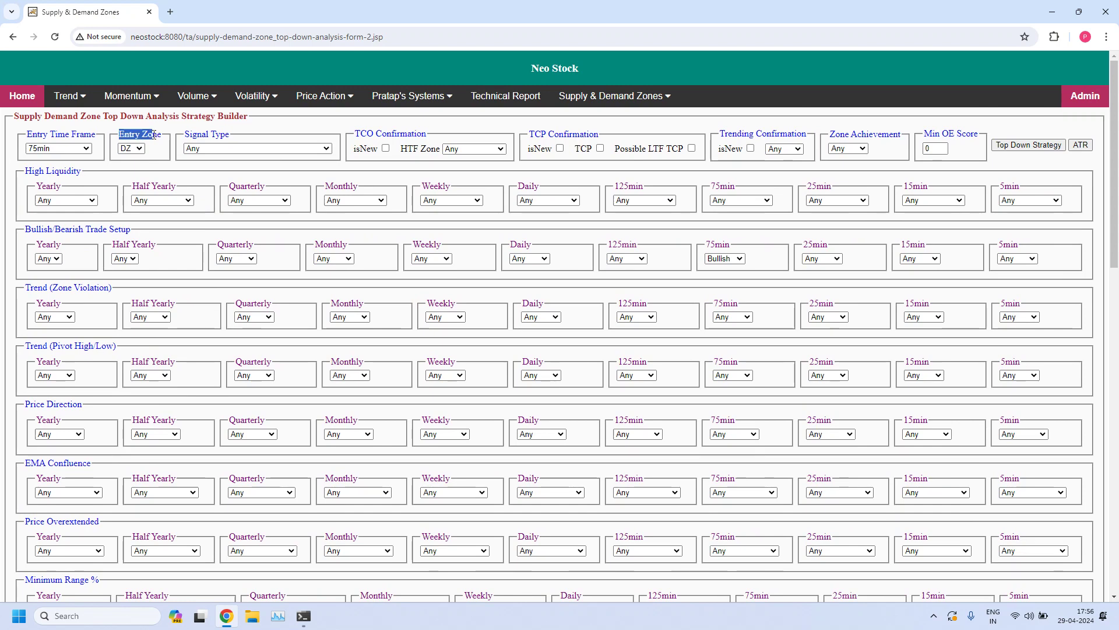
{"action": "left_click", "coordinate": [153, 153]}
{"action": "left_click", "coordinate": [865, 149]}
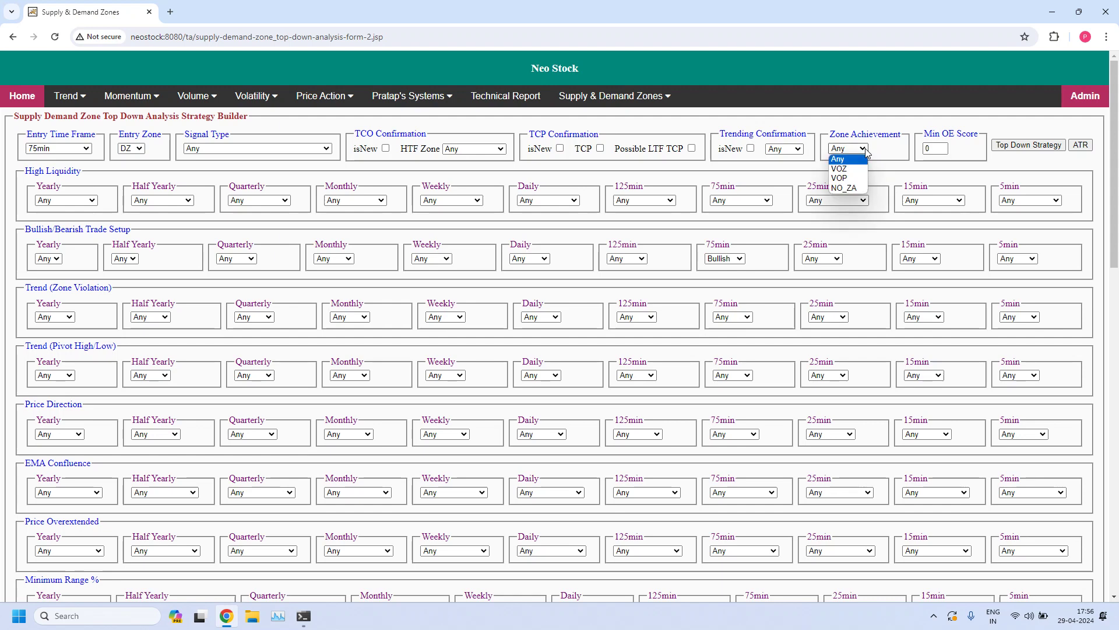
{"action": "left_click", "coordinate": [843, 169]}
{"action": "key", "text": "Tab"}
{"action": "type", "text": "12"}
{"action": "left_click", "coordinate": [1033, 149]}
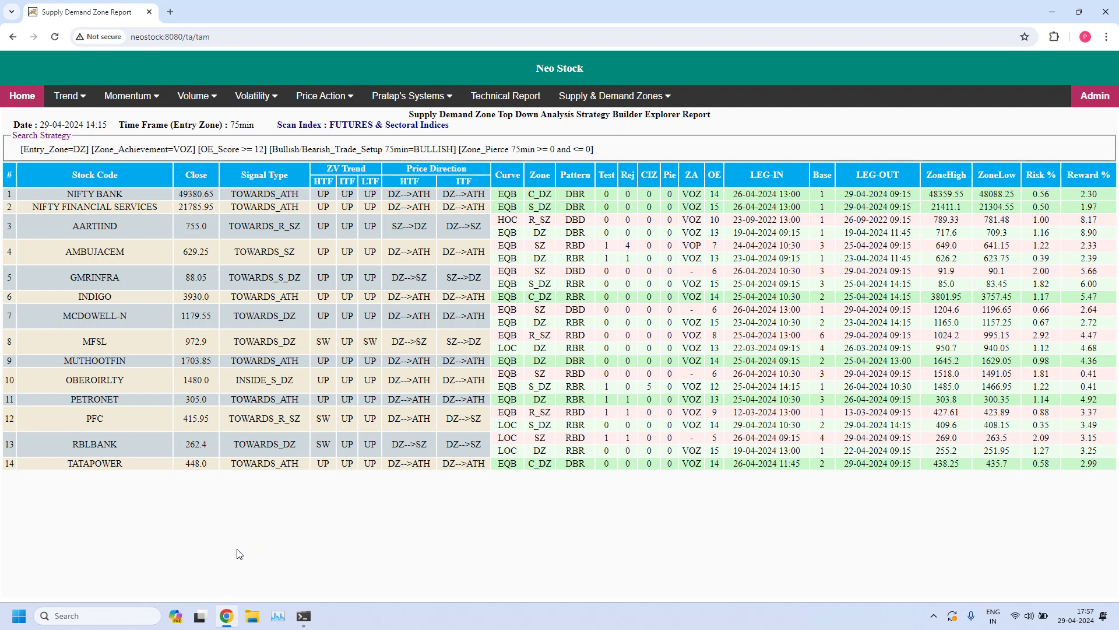
{"action": "left_click", "coordinate": [12, 37]}
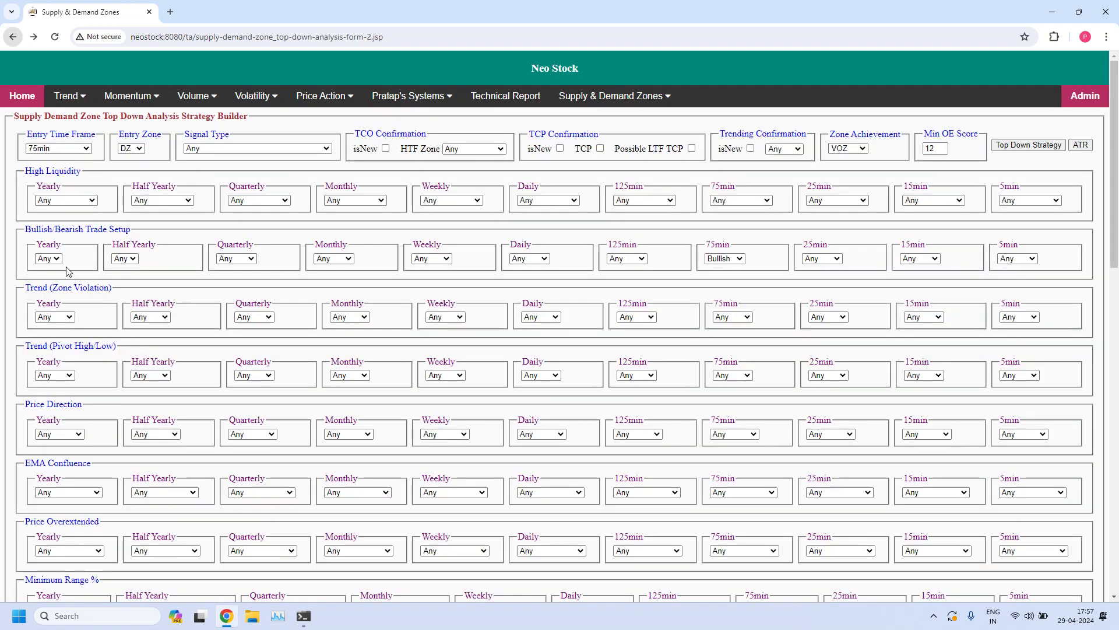
Keep the 75min entry time frame and switch Entry Zone to SZ
{"action": "left_click", "coordinate": [87, 148]}
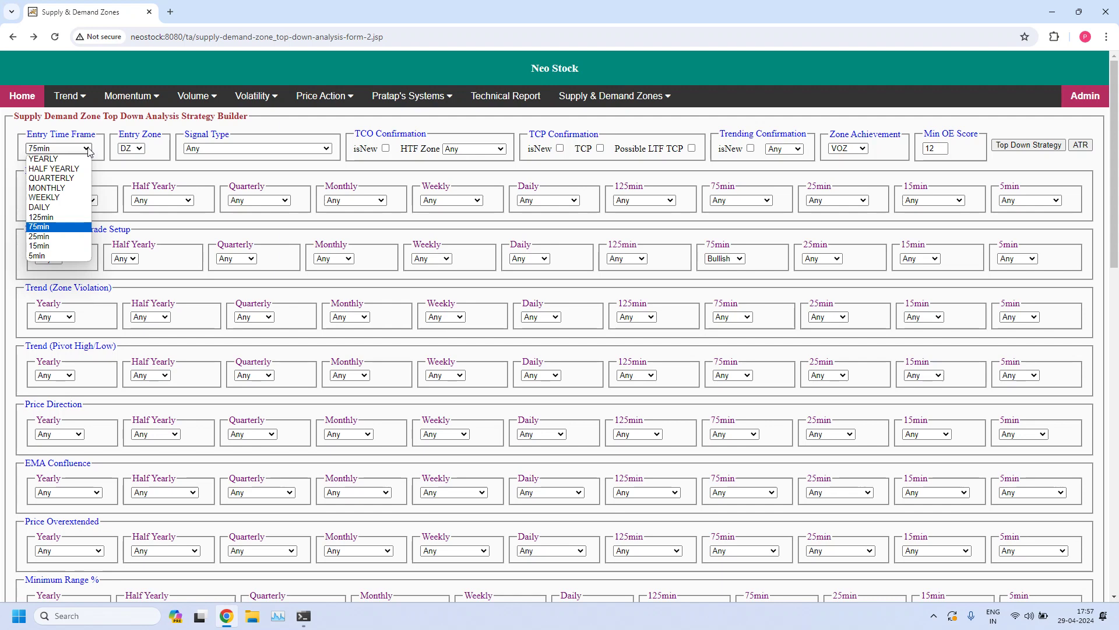
{"action": "left_click", "coordinate": [88, 149]}
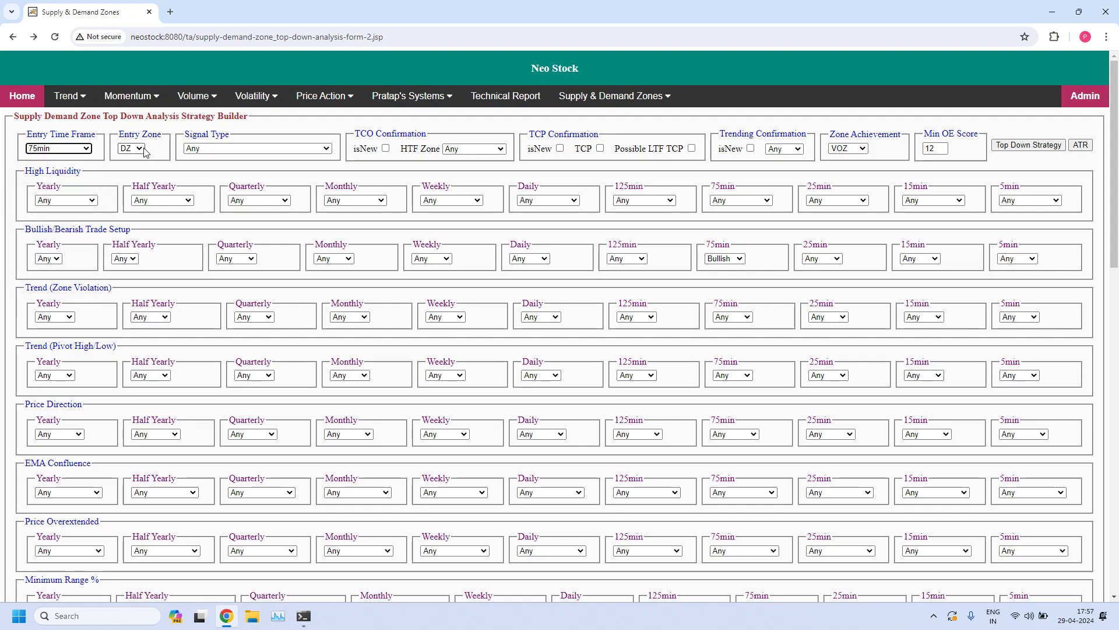
{"action": "left_click", "coordinate": [145, 152]}
{"action": "left_click", "coordinate": [136, 185]}
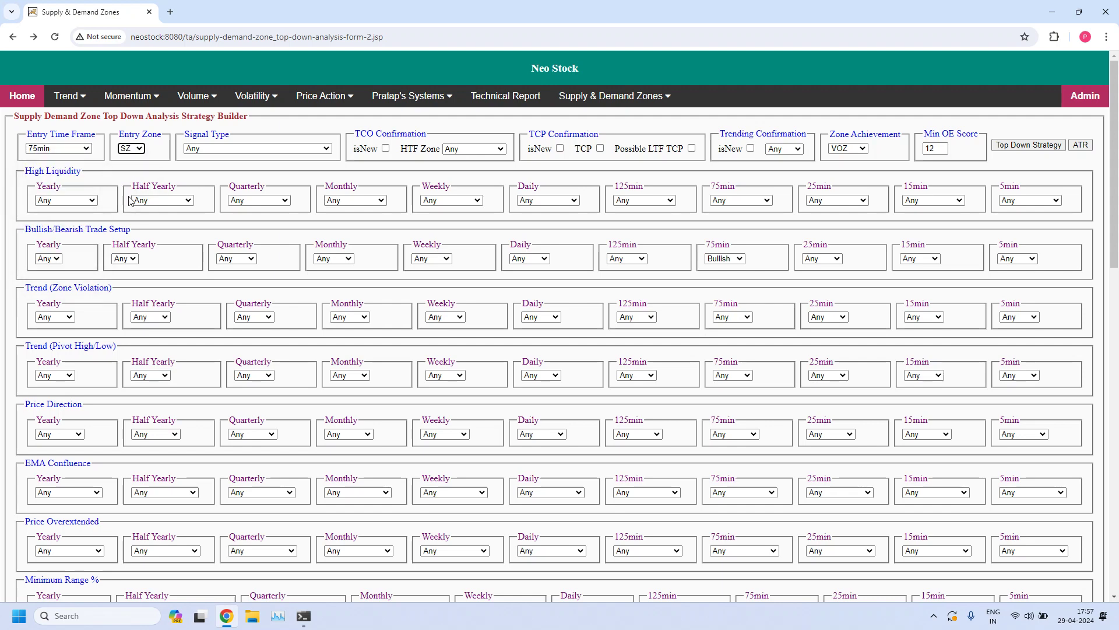
Set the 75min trade setup to Bearish and run the Top Down Strategy scan
{"action": "left_click_drag", "start_coordinate": [25, 229], "coordinate": [140, 232]}
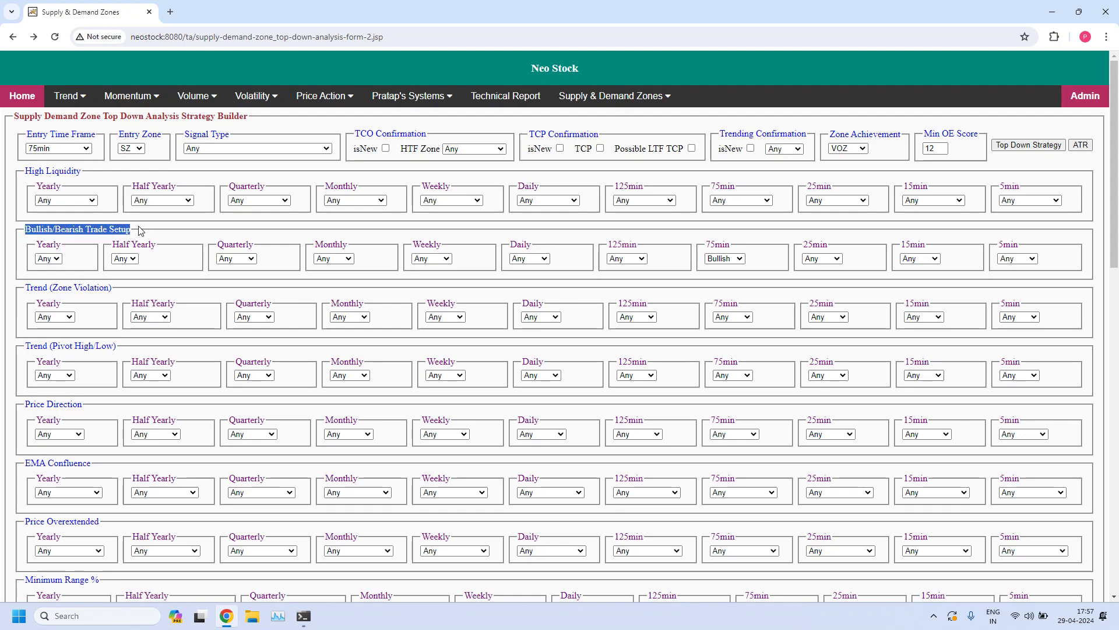
{"action": "double_click", "coordinate": [707, 244]}
{"action": "left_click", "coordinate": [735, 259]}
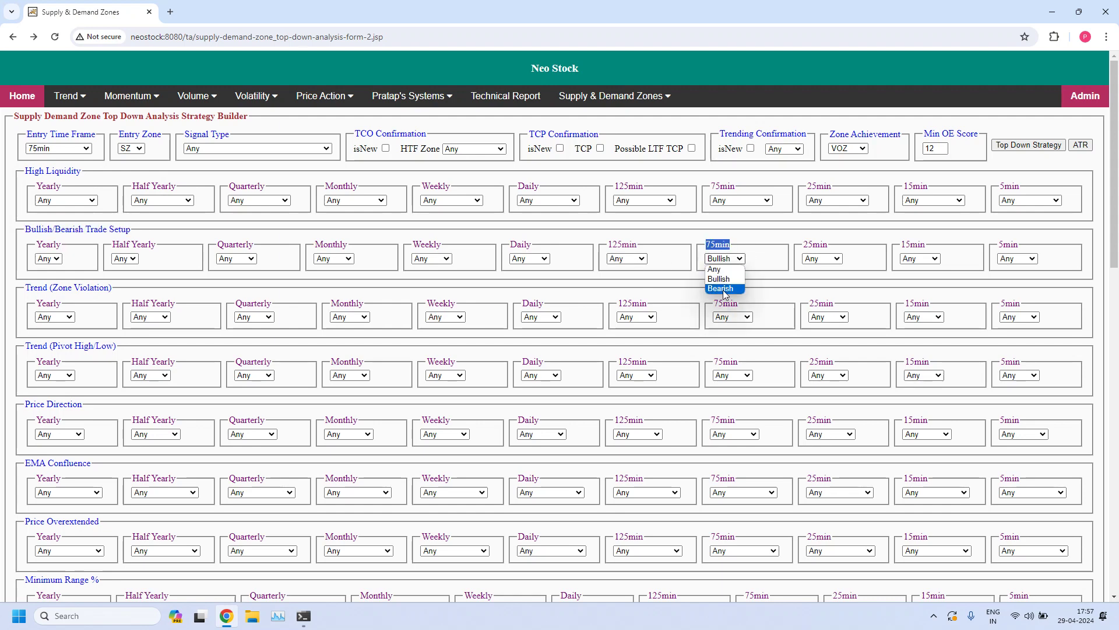
{"action": "left_click", "coordinate": [724, 289]}
{"action": "left_click", "coordinate": [769, 261]}
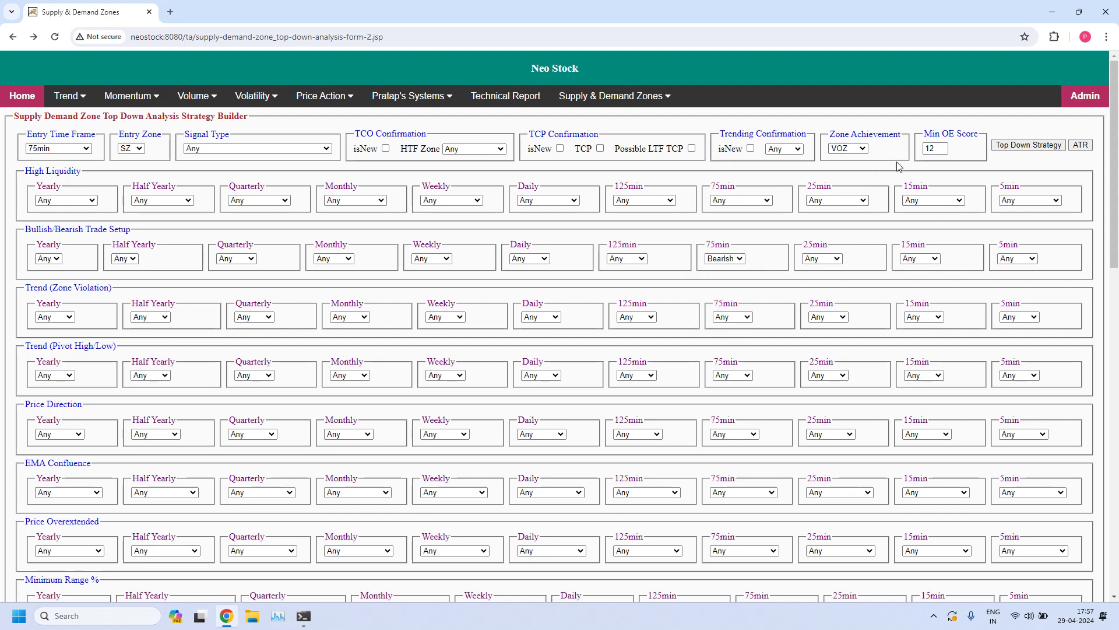
{"action": "left_click", "coordinate": [1020, 147]}
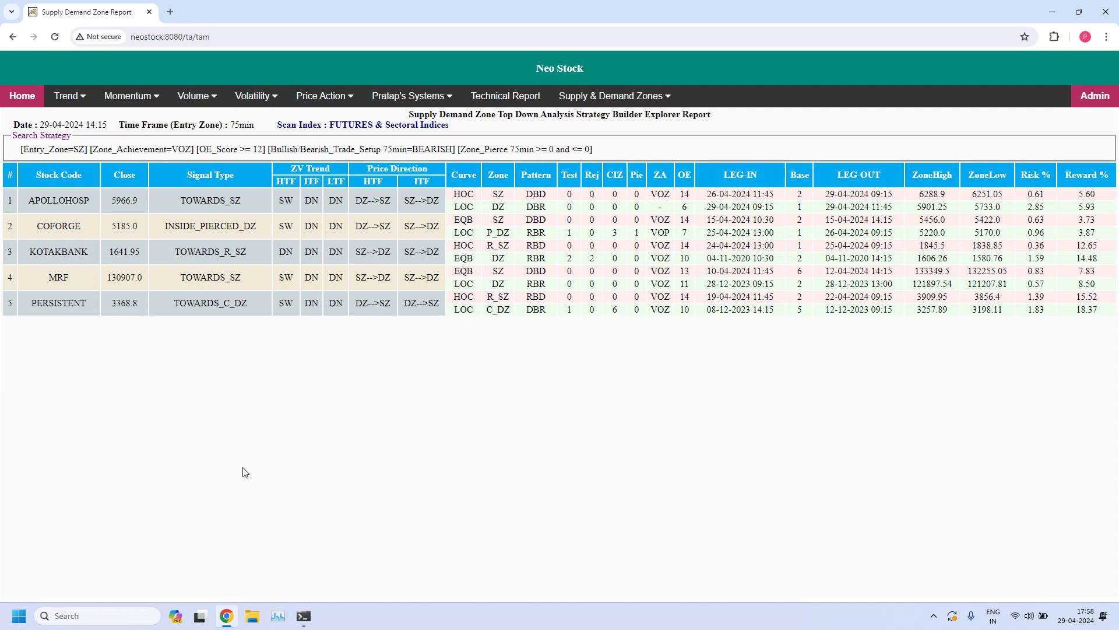
Open the ATR Stop-Loss Buffer Report and point out the Daily ATR and 15% ATR columns
{"action": "mouse_move", "coordinate": [618, 101]}
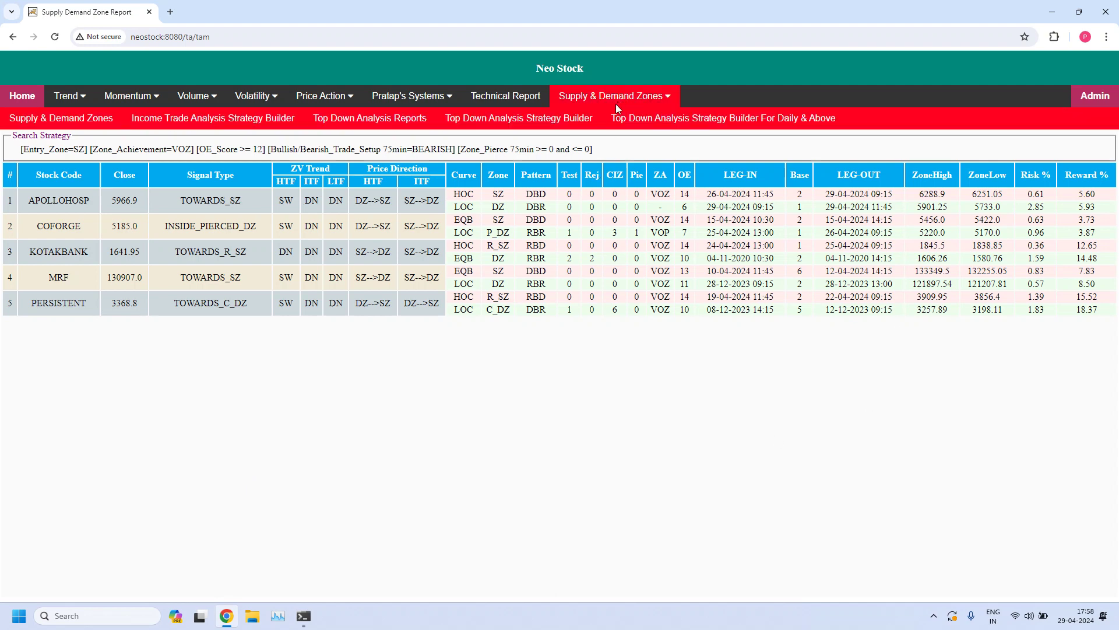
{"action": "left_click", "coordinate": [573, 119]}
{"action": "left_click", "coordinate": [1095, 104]}
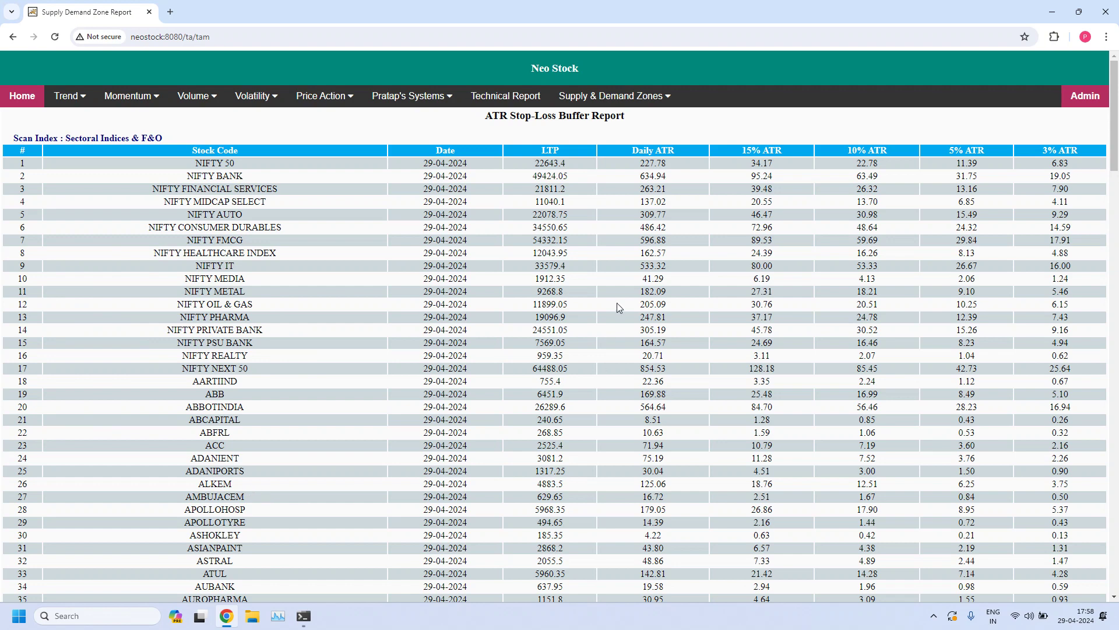
{"action": "double_click", "coordinate": [634, 154]}
{"action": "left_click_drag", "start_coordinate": [739, 152], "coordinate": [897, 152]}
{"action": "left_click", "coordinate": [897, 152]}
Scroll the ATR report to its last row, ZYDUSLIFE
{"action": "left_click", "coordinate": [1114, 588]}
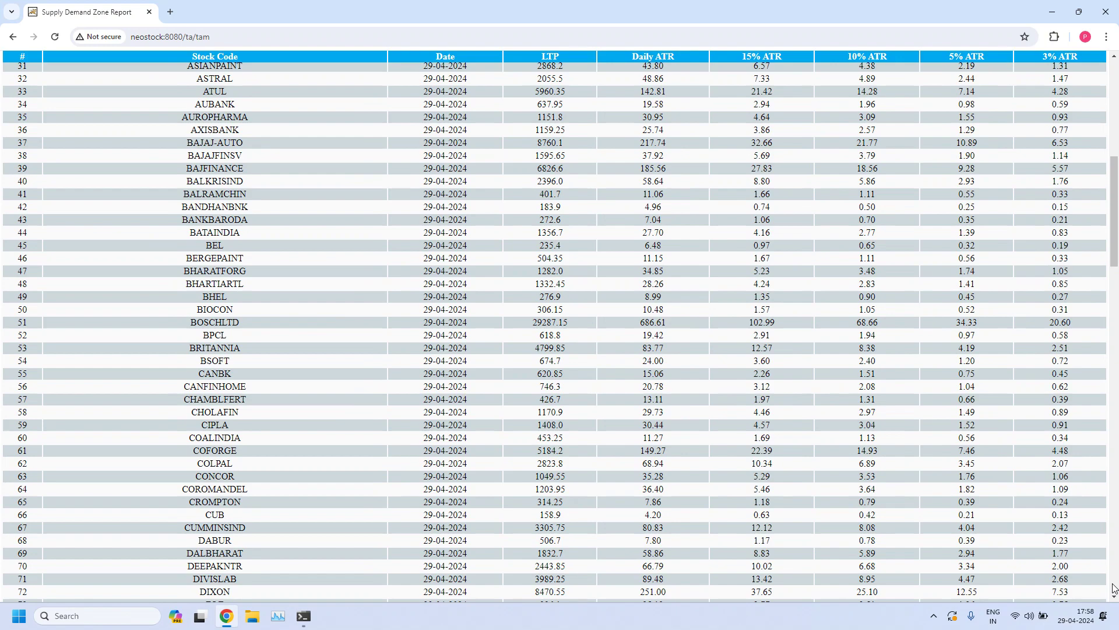
{"action": "left_click", "coordinate": [1115, 587]}
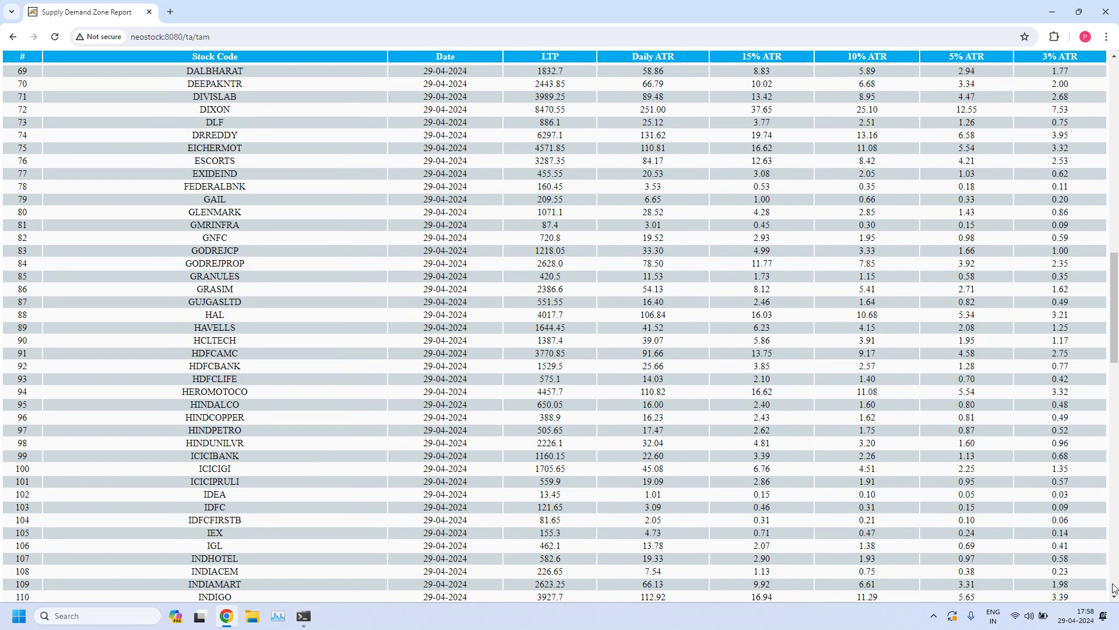
{"action": "left_click", "coordinate": [1114, 588]}
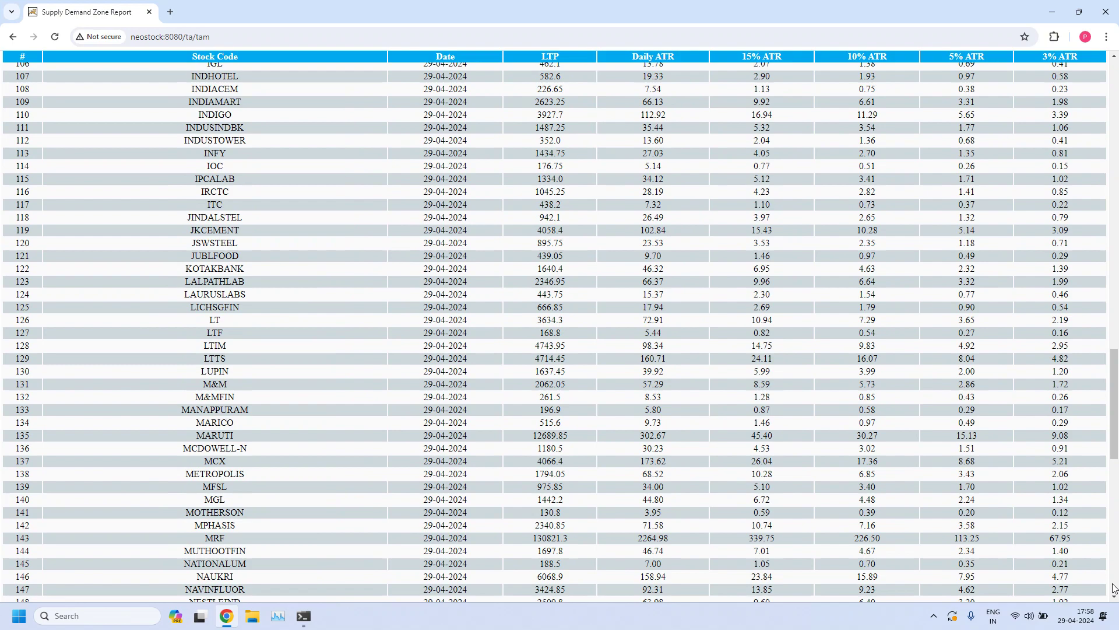
{"action": "left_click", "coordinate": [1114, 587]}
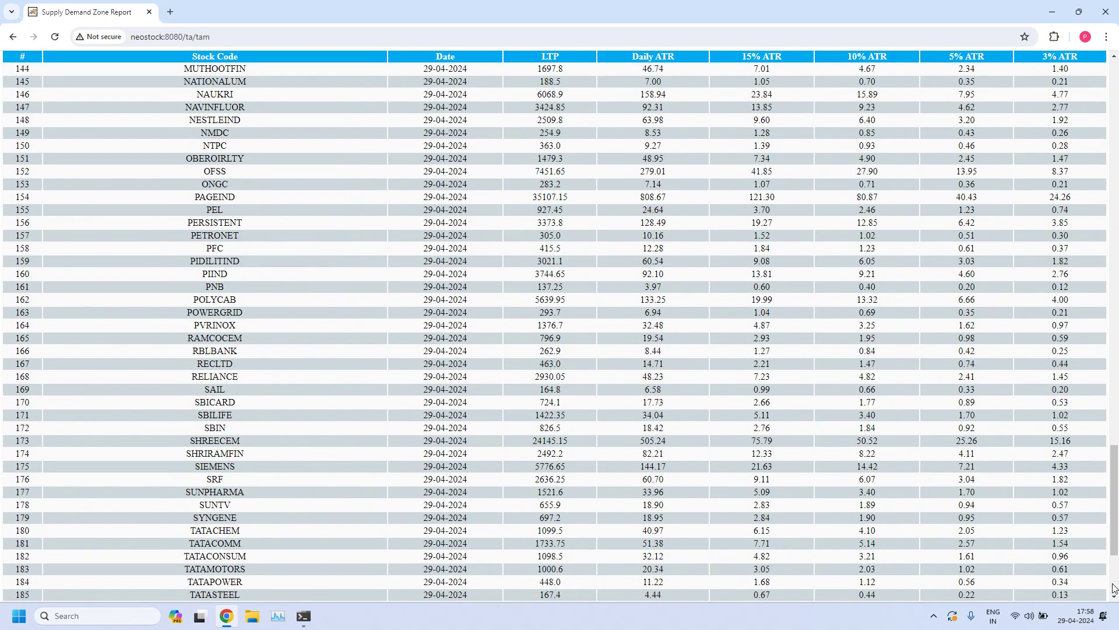
{"action": "left_click", "coordinate": [1114, 588]}
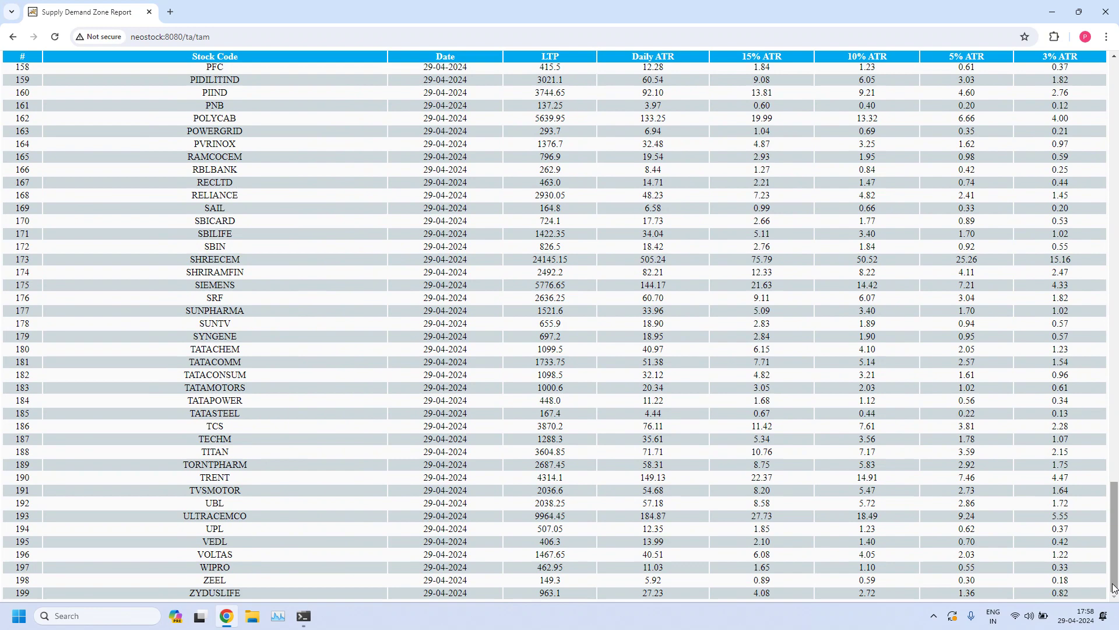